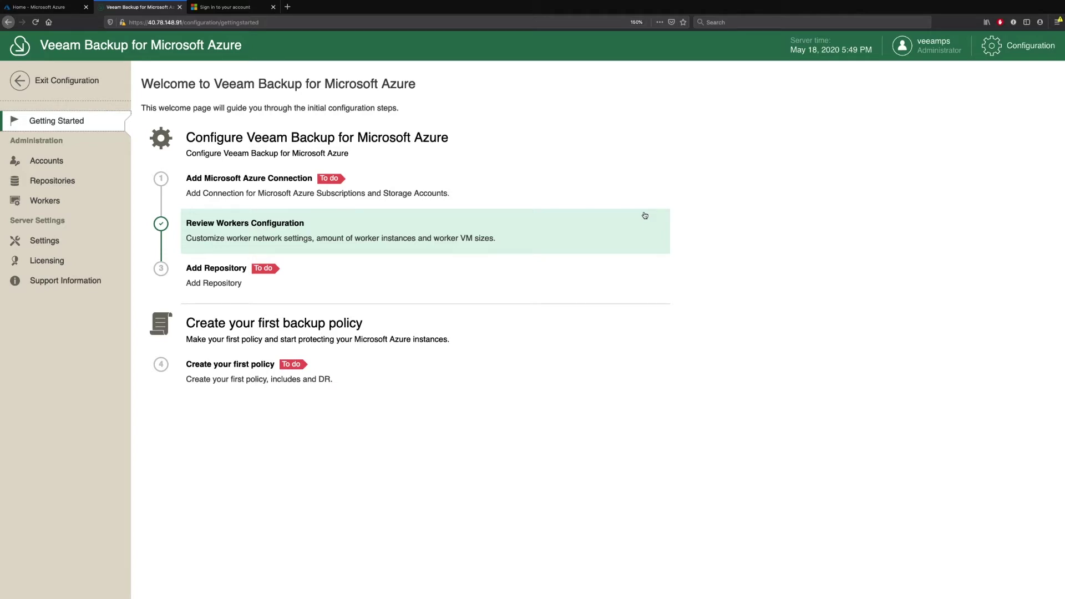
- Open the Accounts page, whose Azure Account tab has no account added yet
click(52, 162)
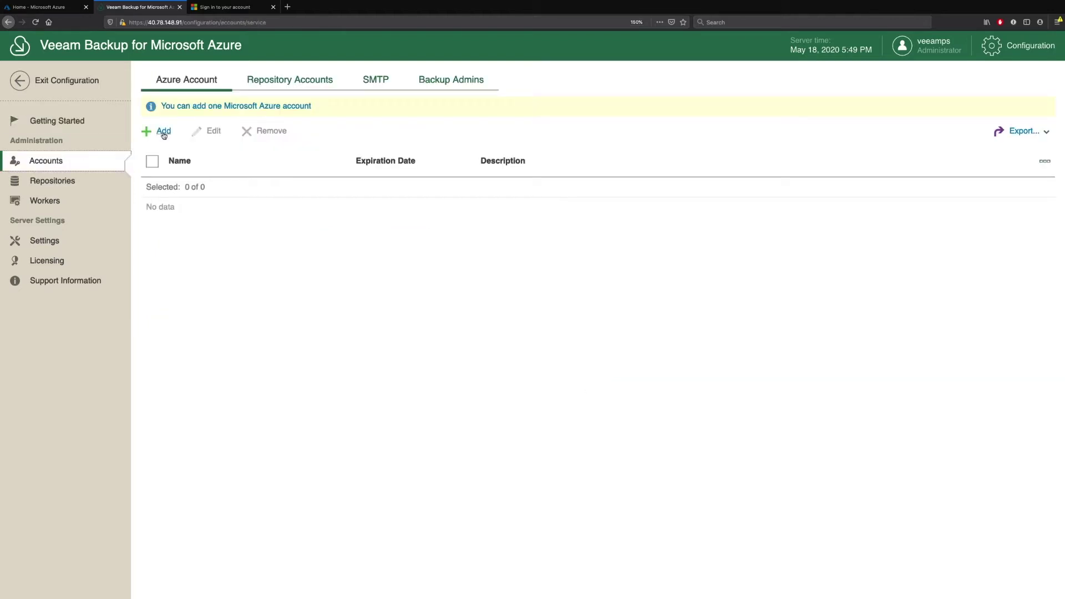
- Start adding a new Azure account named 'Demo Account'
click(163, 133)
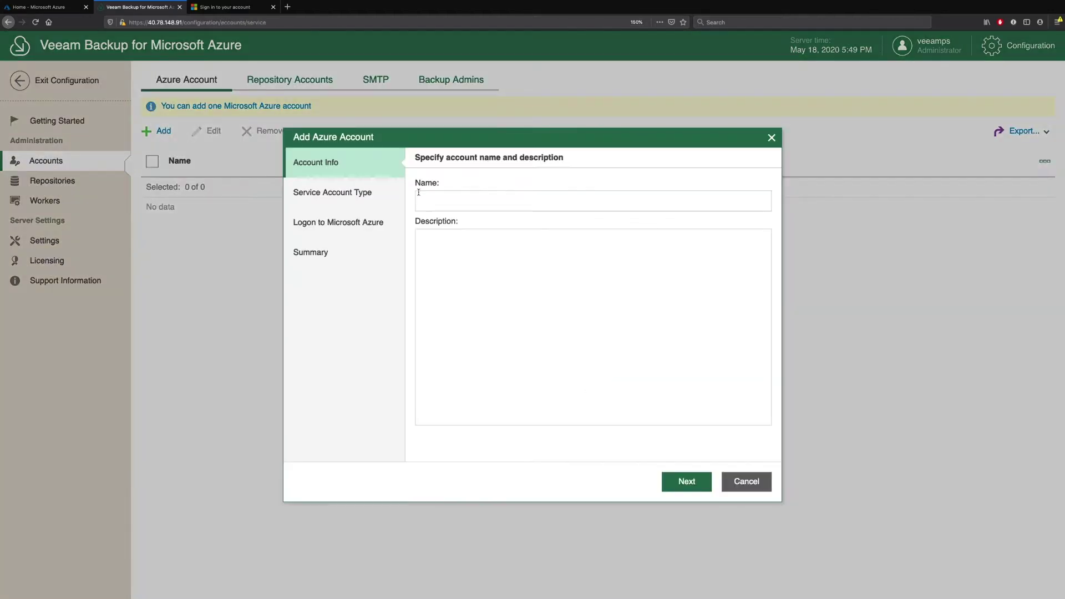
click(435, 199)
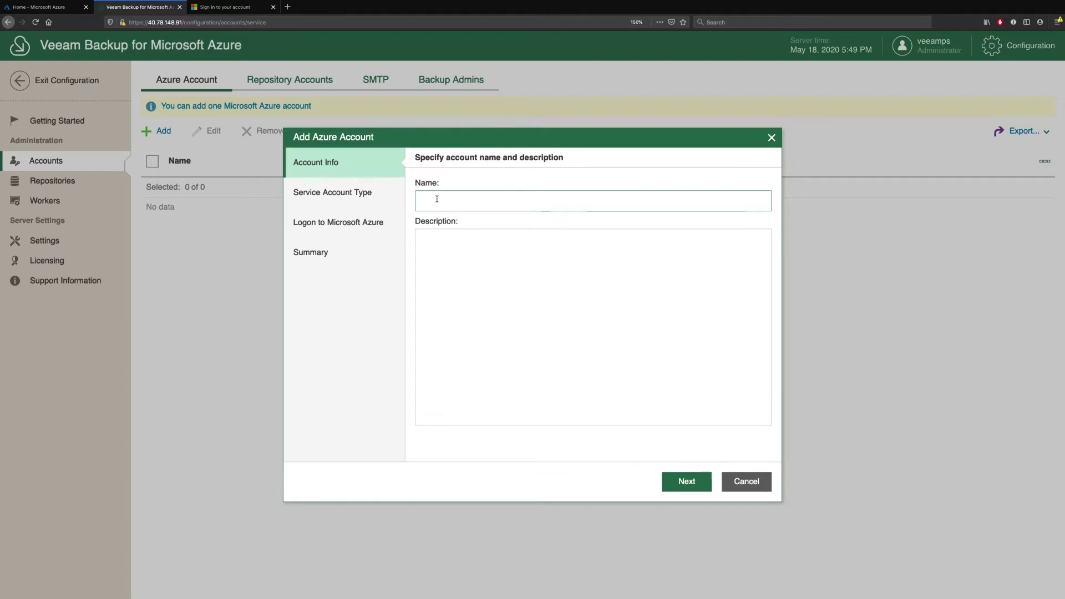
text(Demo Account)
click(687, 483)
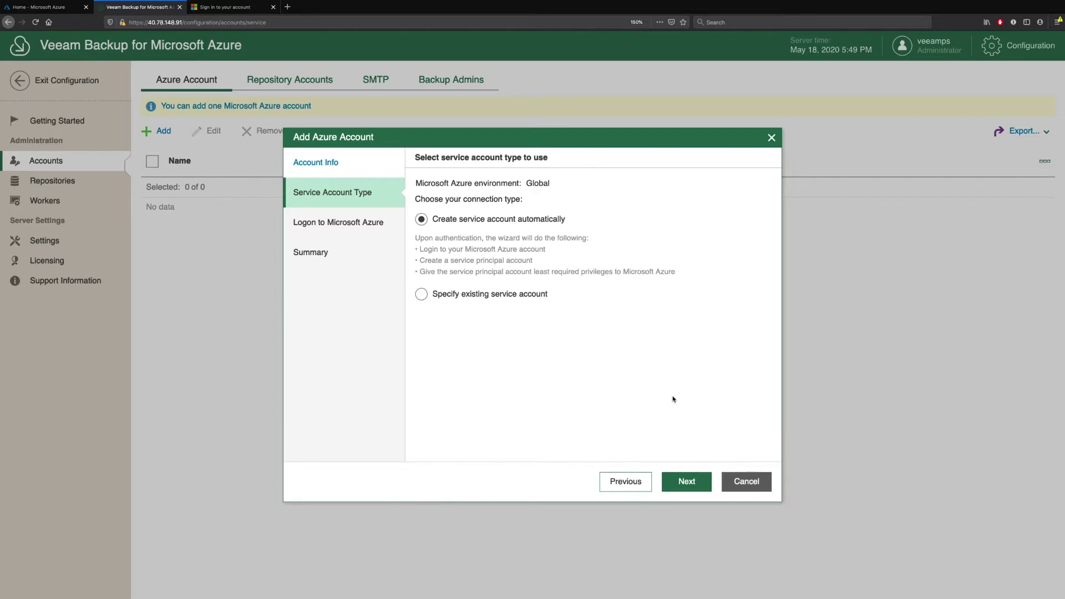
- Have the service account created automatically and copy the device sign-in code
click(527, 299)
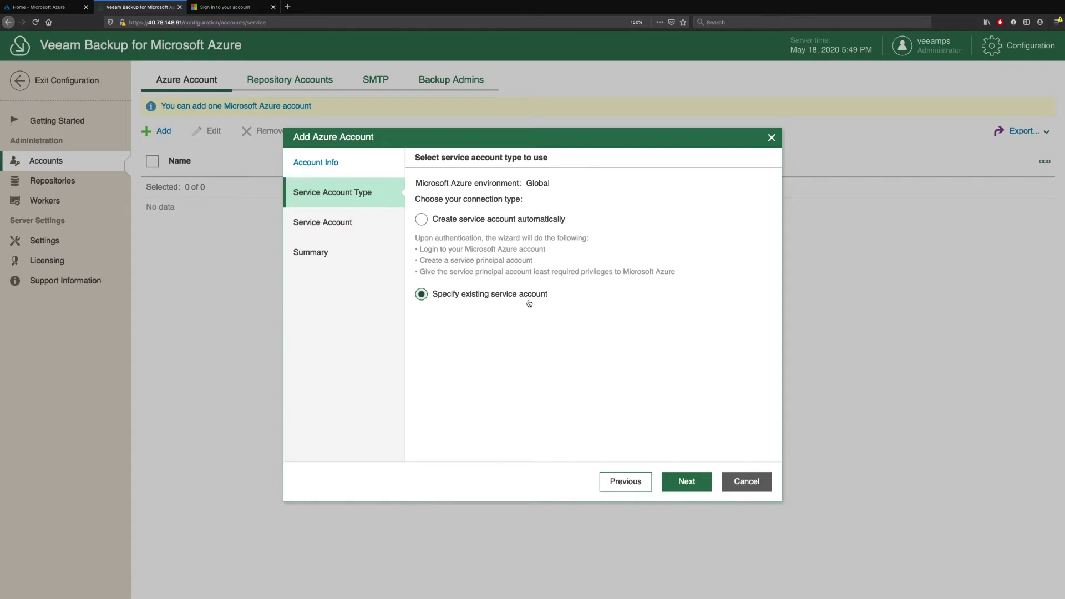
click(498, 225)
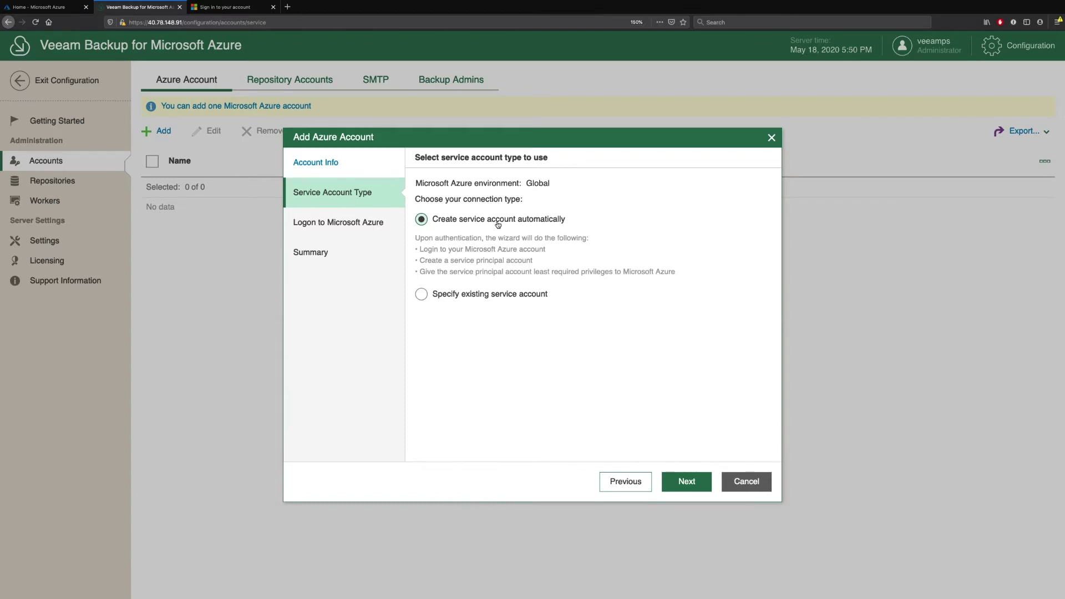
click(693, 482)
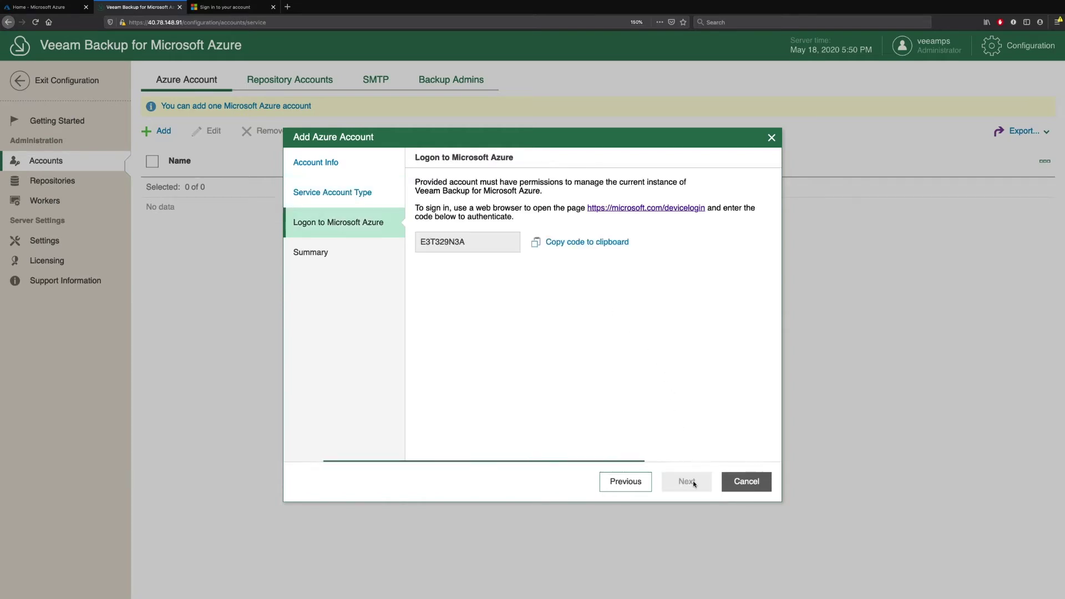
click(601, 243)
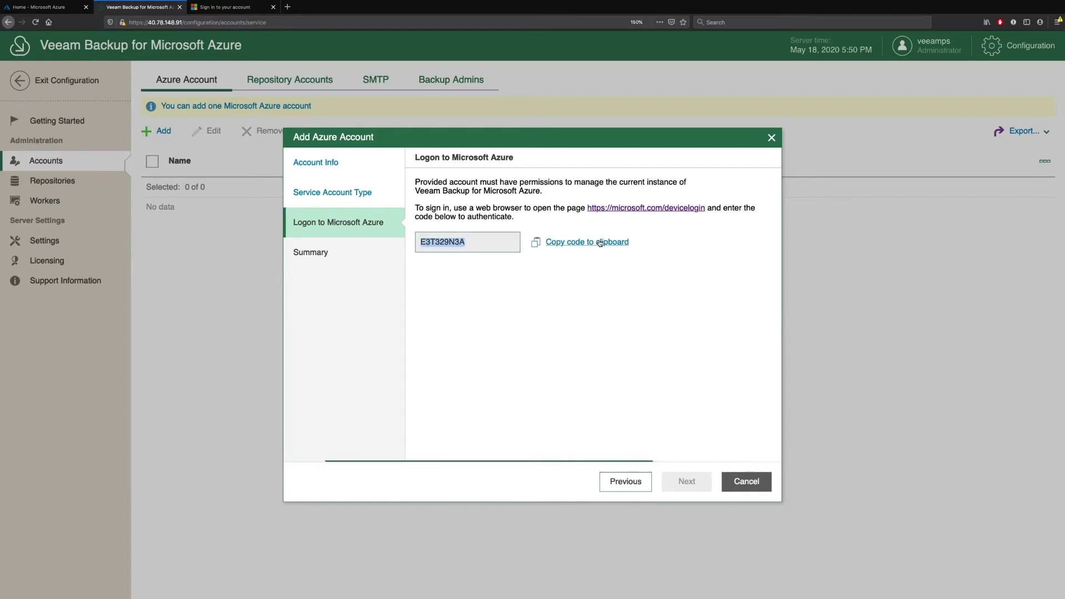
- Enter the copied code on the Microsoft device login page, pick the Azure account, and return to Veeam
click(654, 210)
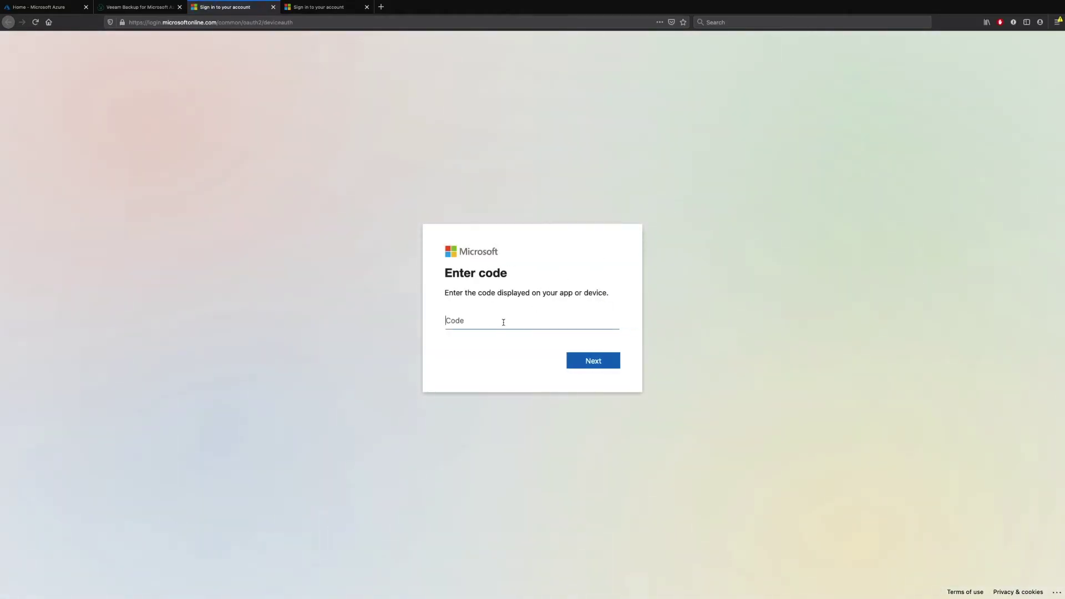
key(super+v)
key(Return)
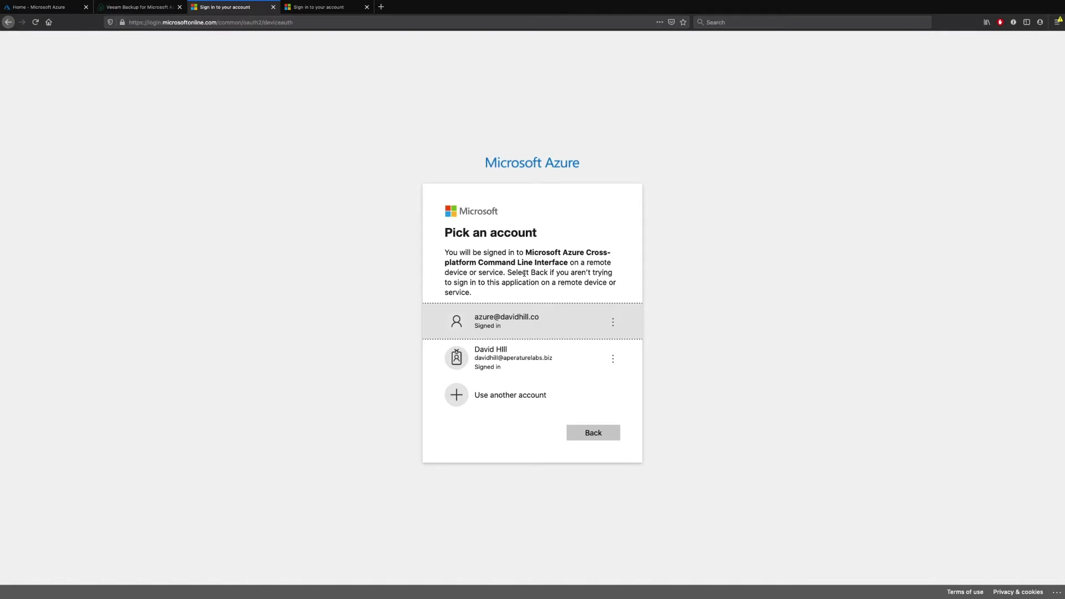
click(507, 325)
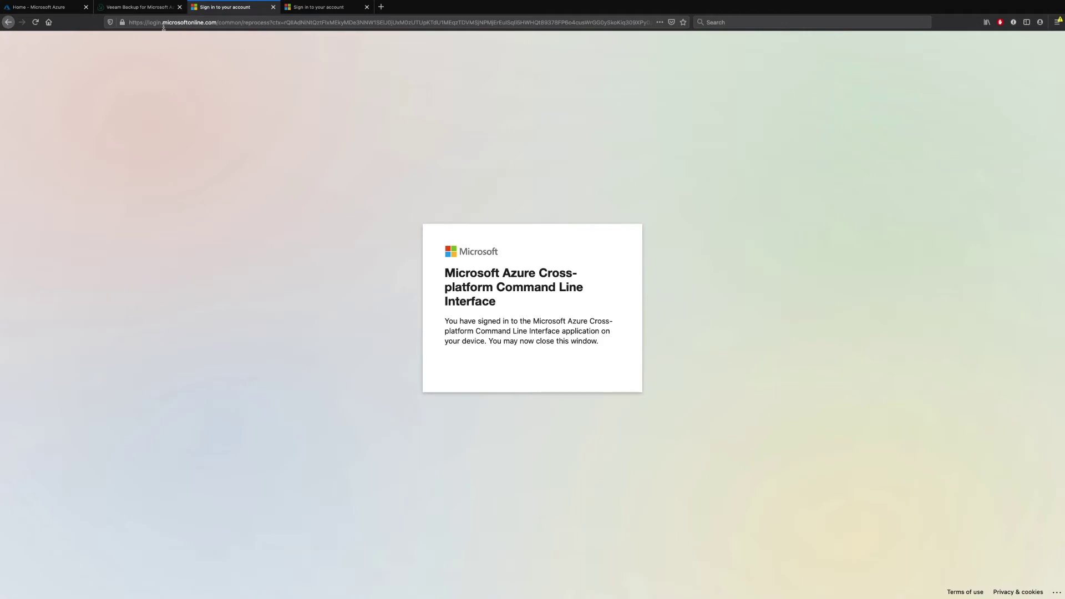
click(145, 13)
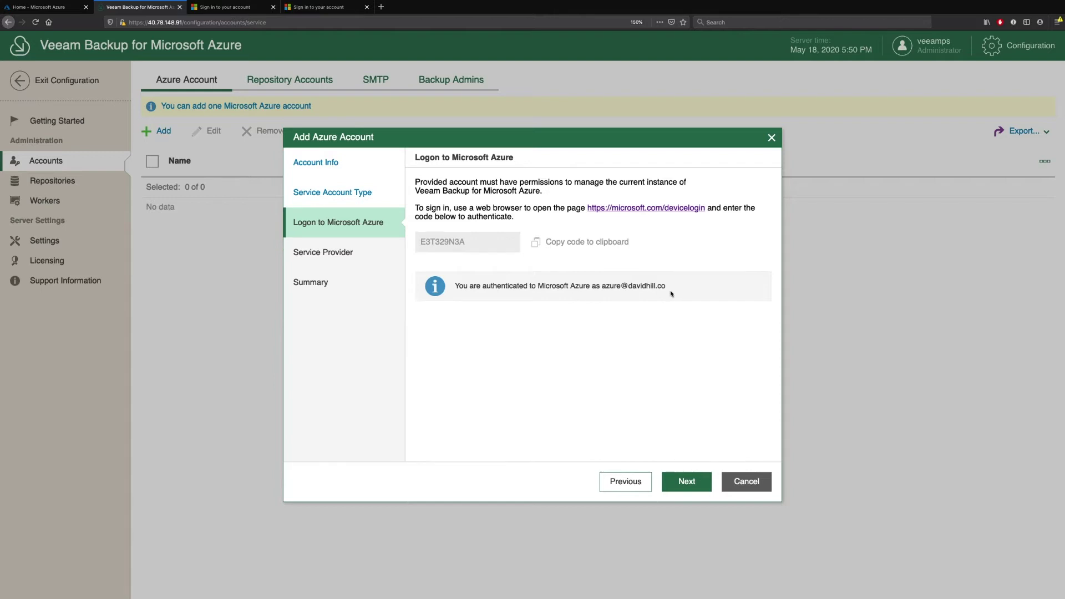
- Complete the wizard to add Demo Account, then open the empty Repositories page
click(693, 480)
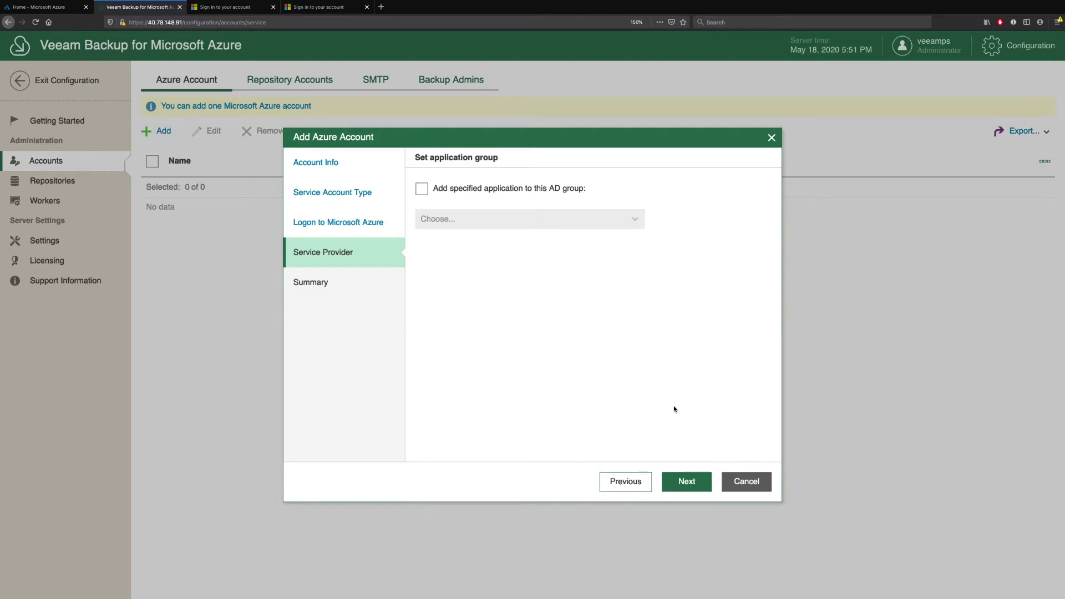
click(688, 483)
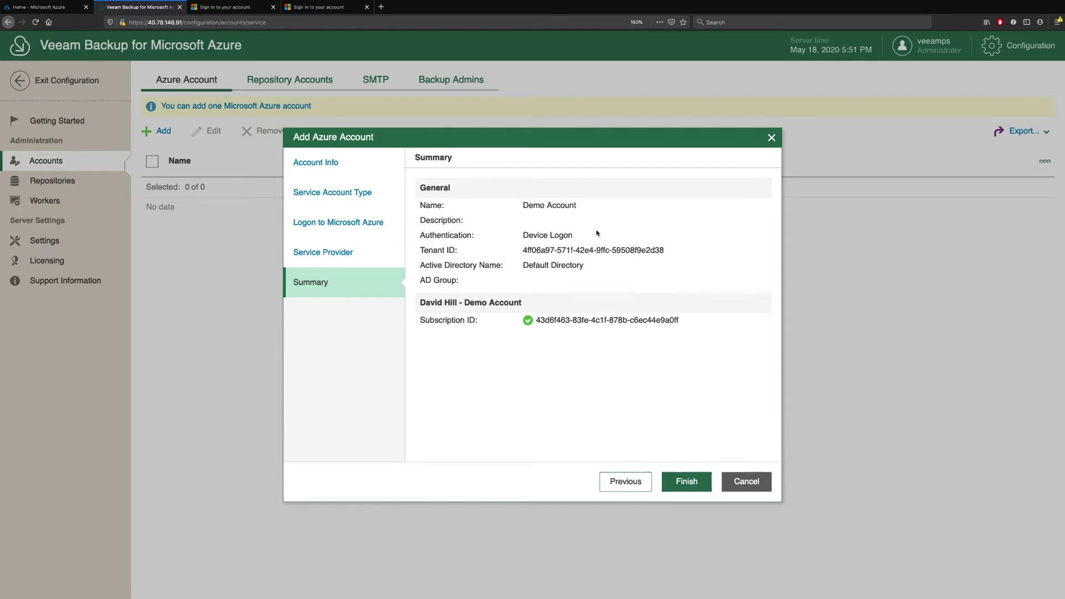
click(686, 483)
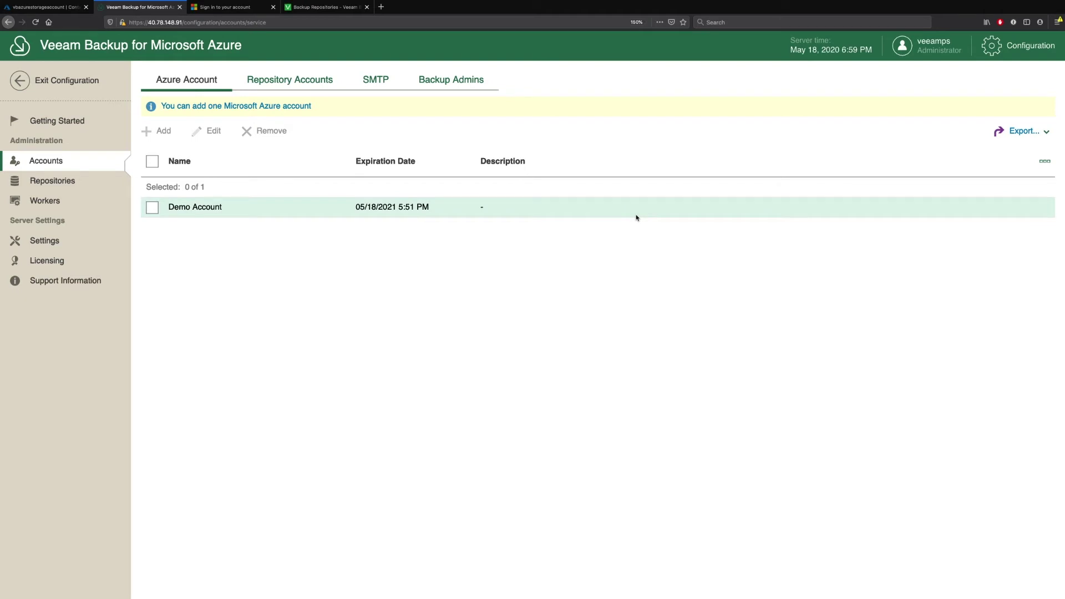
click(52, 189)
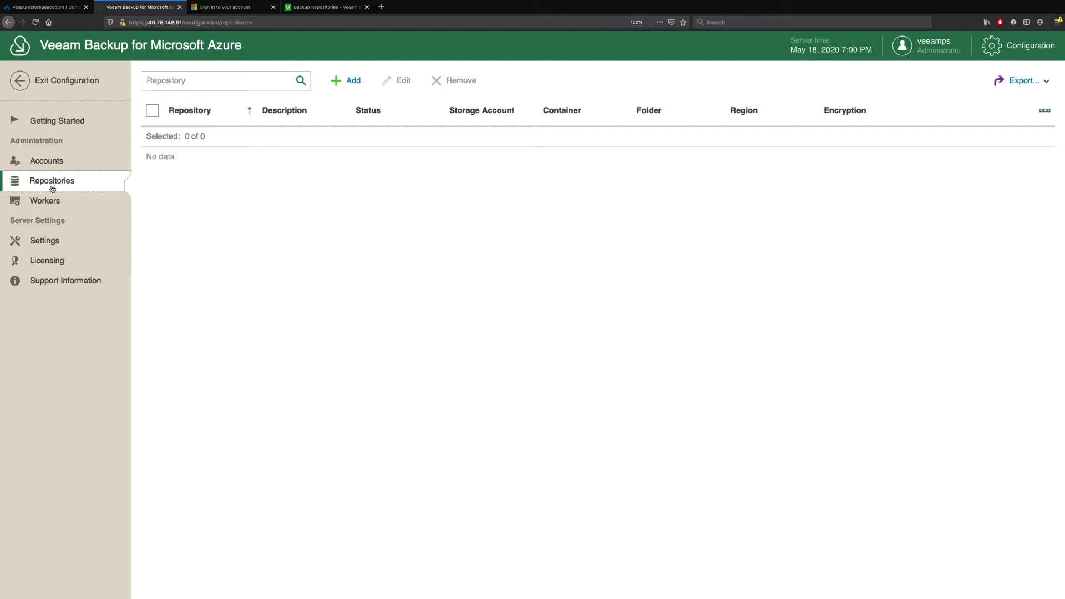
- Switch to the Veeam Help Center article on Backup Repositories
click(310, 8)
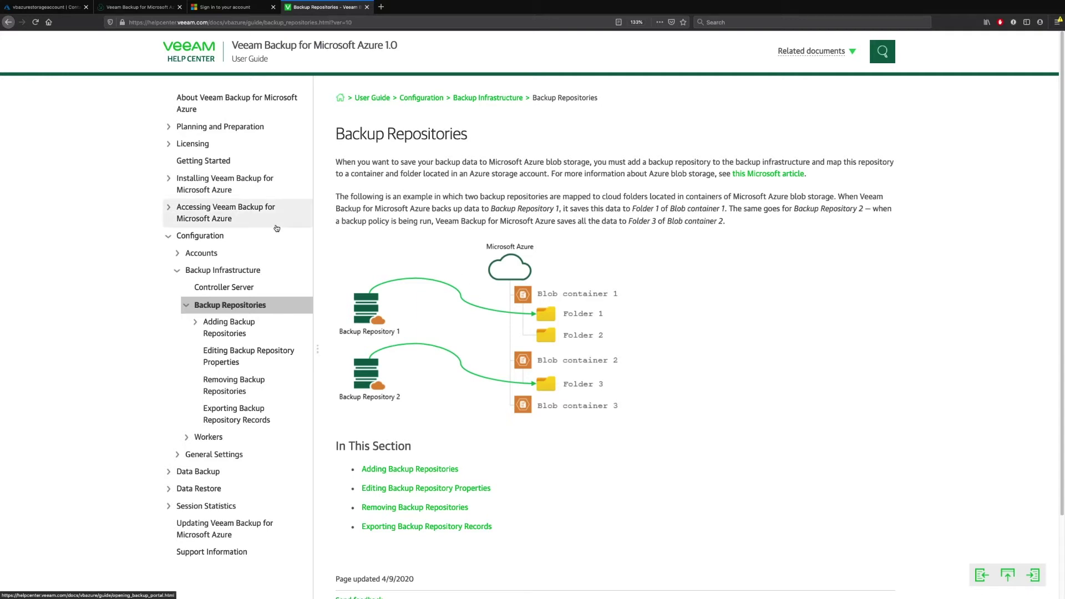
- Switch to the Azure portal tab showing the vbazurestorageaccount containers
click(54, 11)
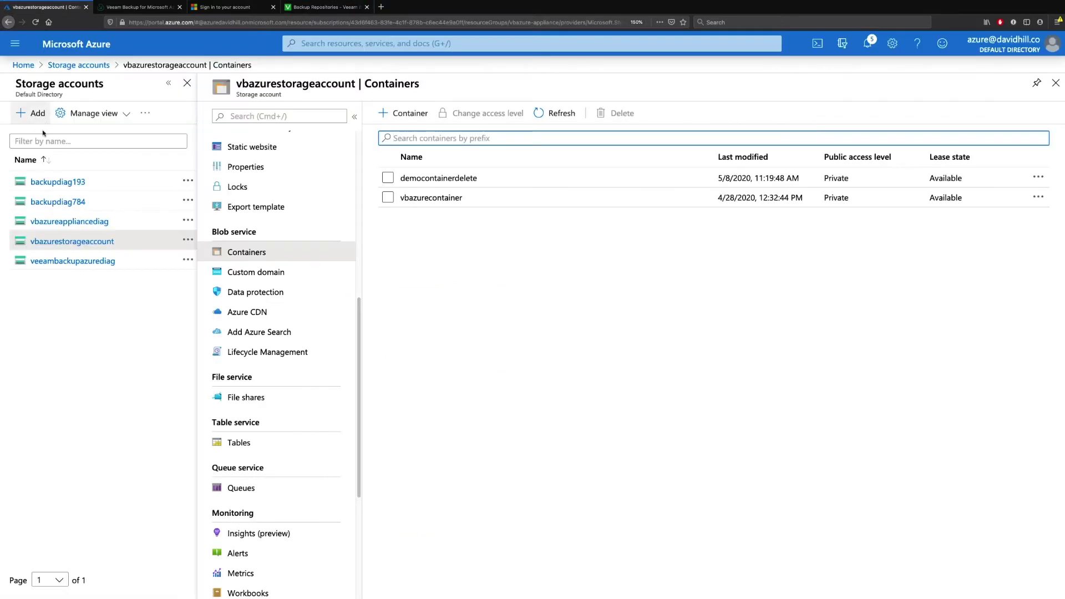
- Go to vbazurestorageaccount's containers and create a new container named democontainercentralus
click(24, 65)
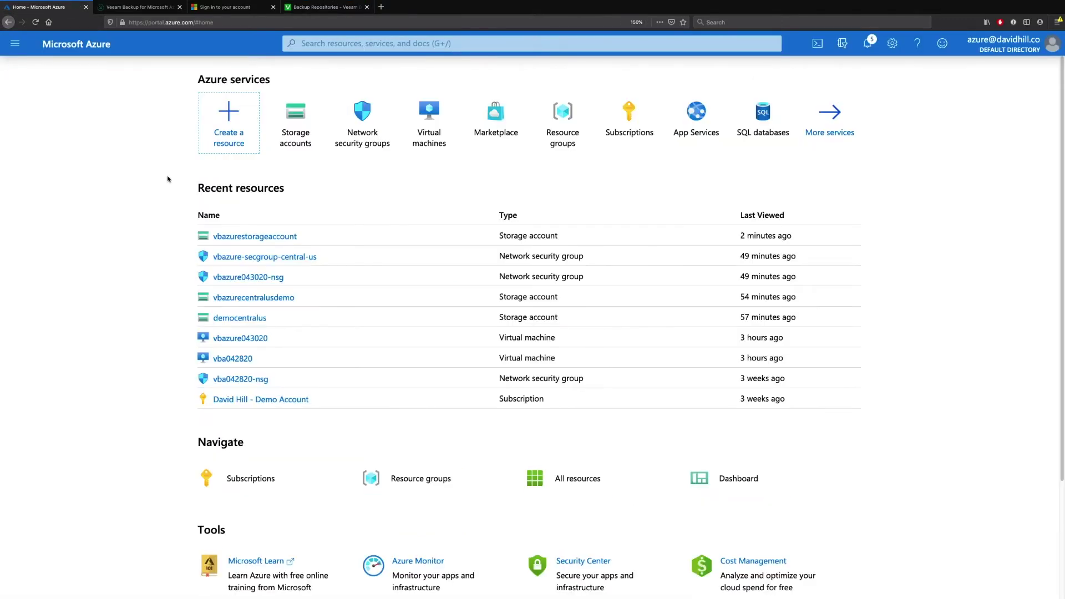
click(303, 136)
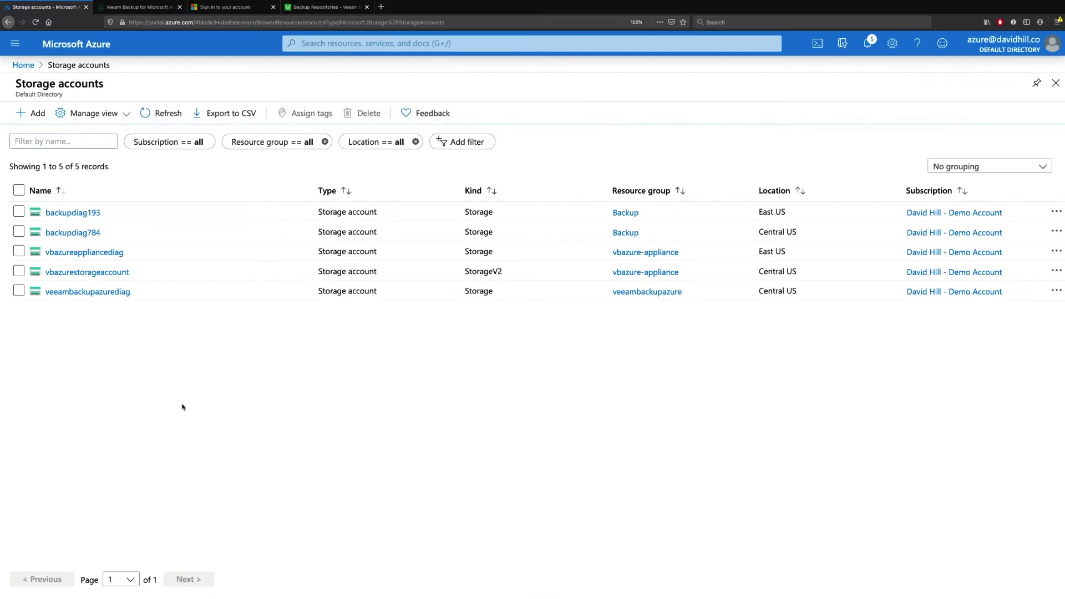
click(87, 271)
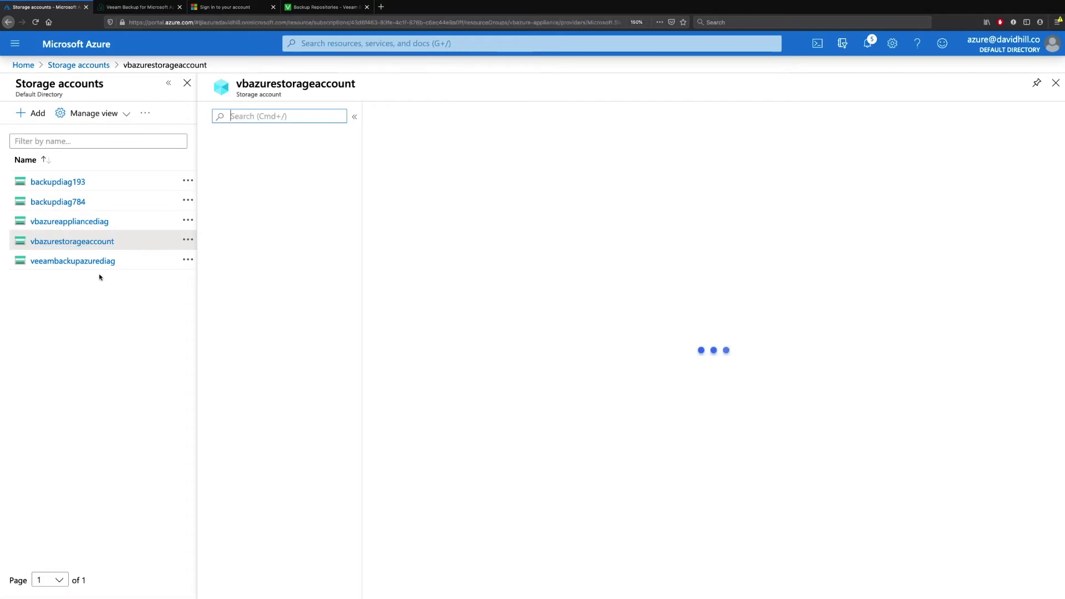
scroll(238, 344, down, 5)
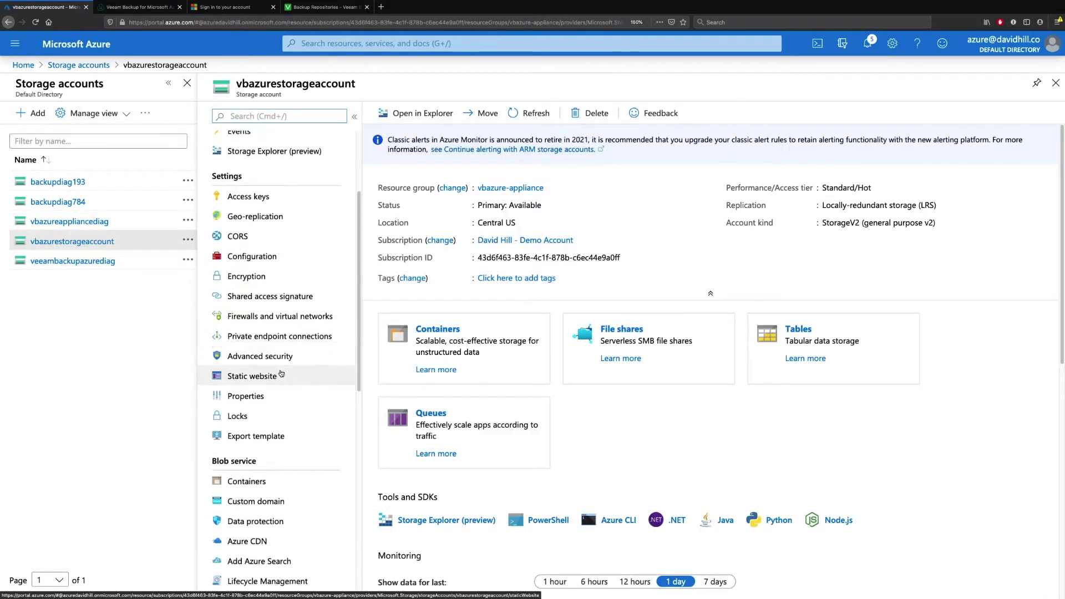
click(250, 331)
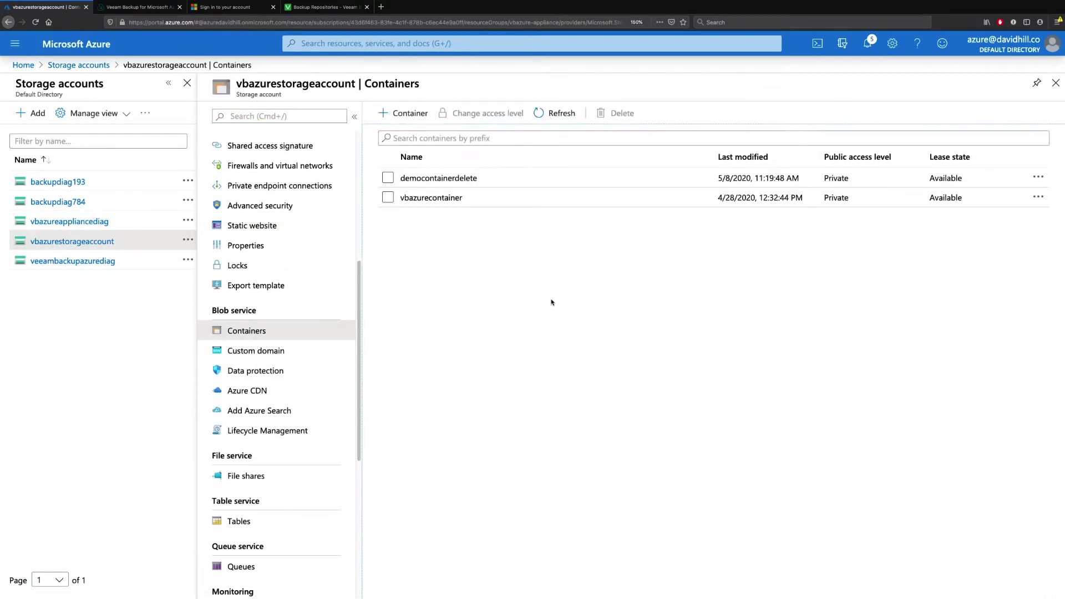
click(413, 114)
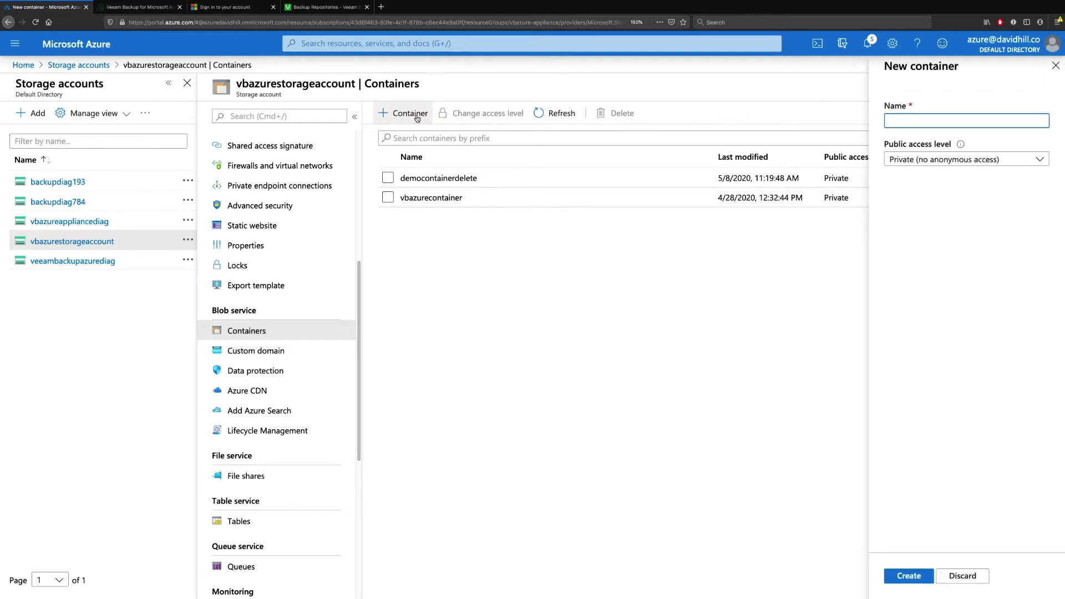
text(democontainercentralus)
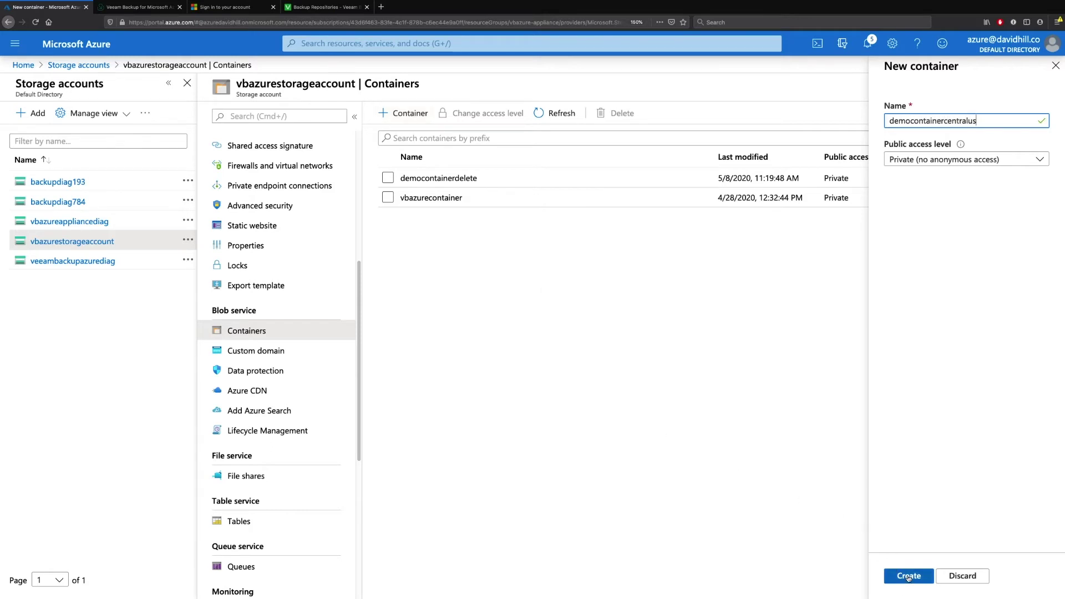
click(908, 577)
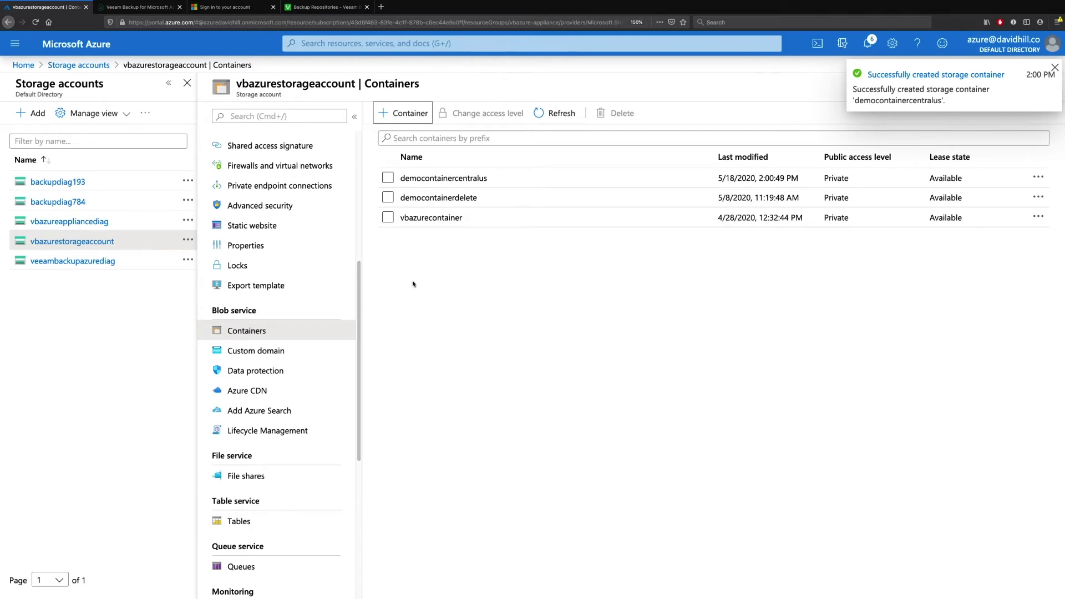
- Begin adding a Veeam repository named 'demo container central us'
click(141, 8)
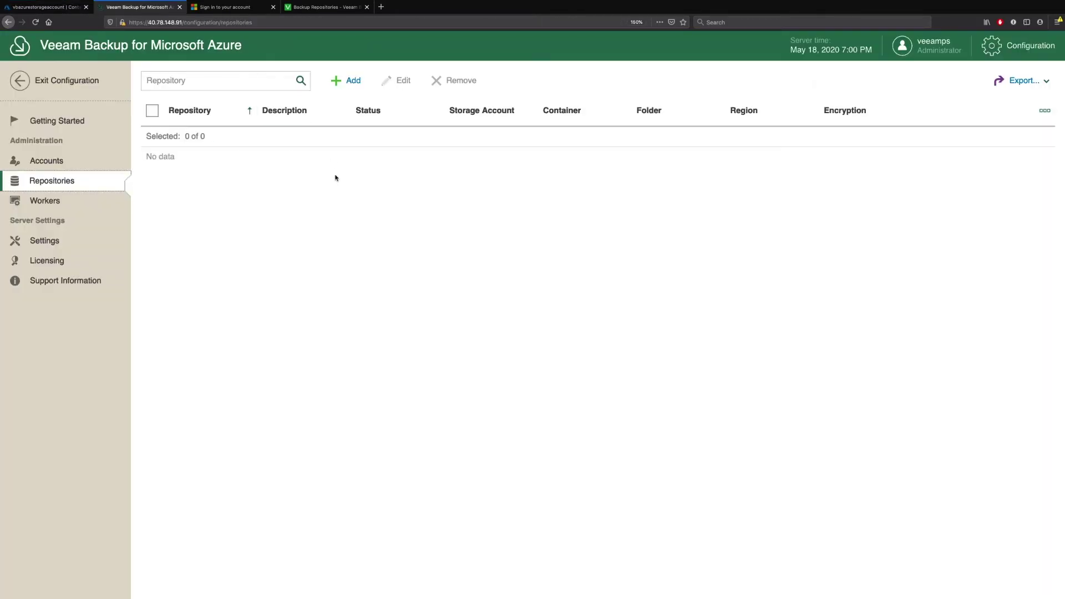
click(356, 83)
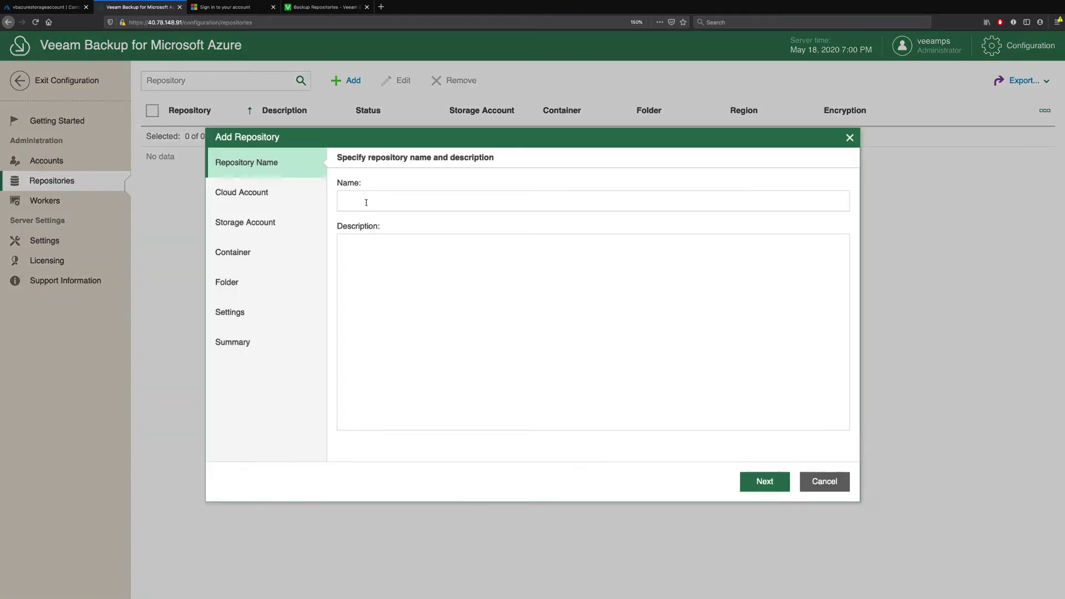
click(366, 203)
text(demo)
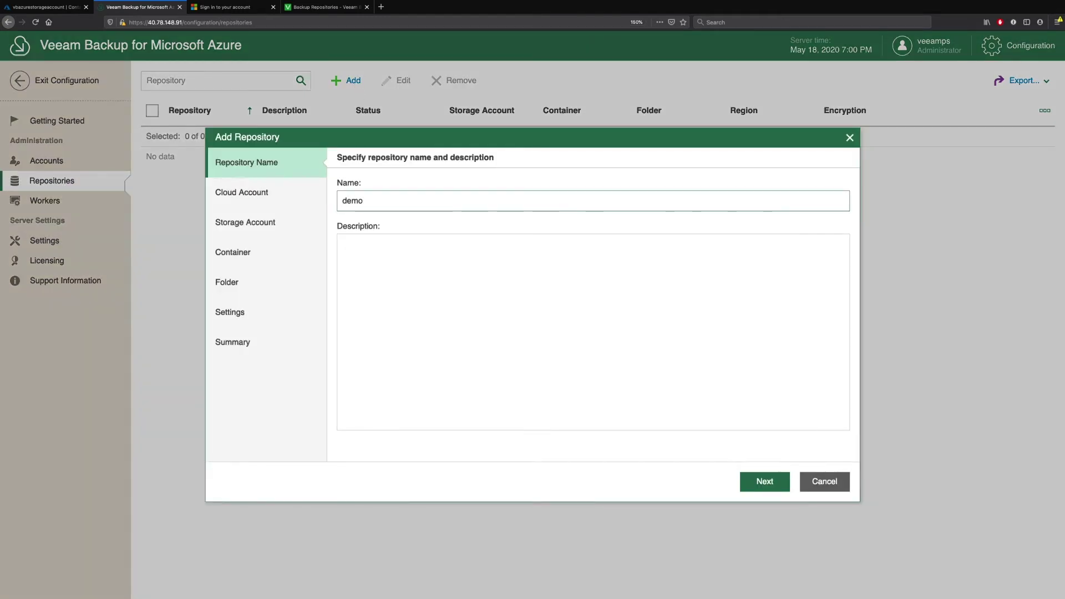
text( container central us)
click(773, 492)
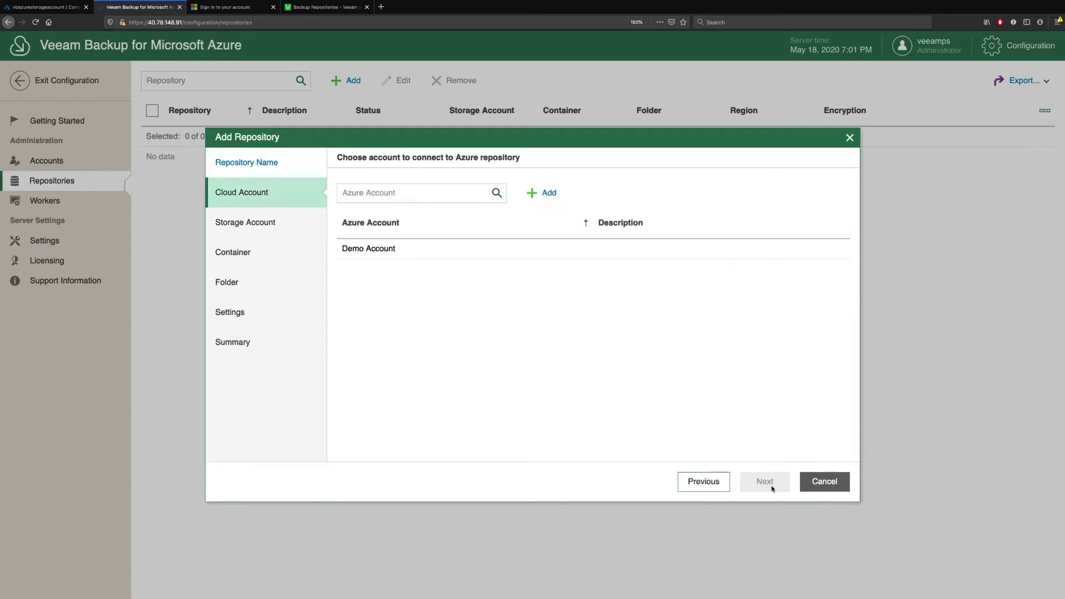
- Select Demo Account, storage account vbazurestorageaccount and container democontainercentralus
click(421, 256)
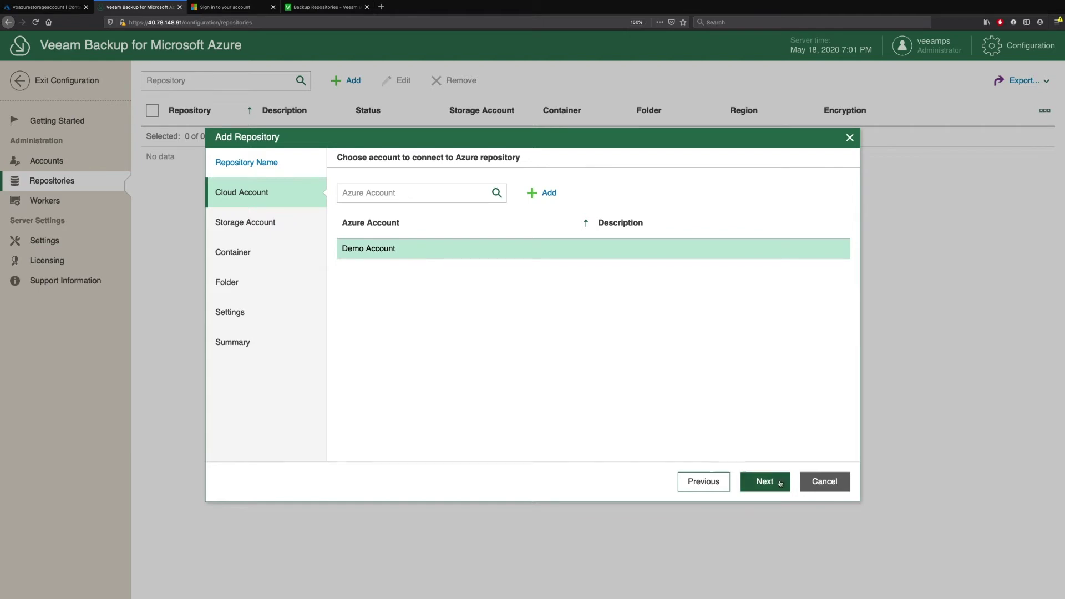
click(778, 482)
click(387, 308)
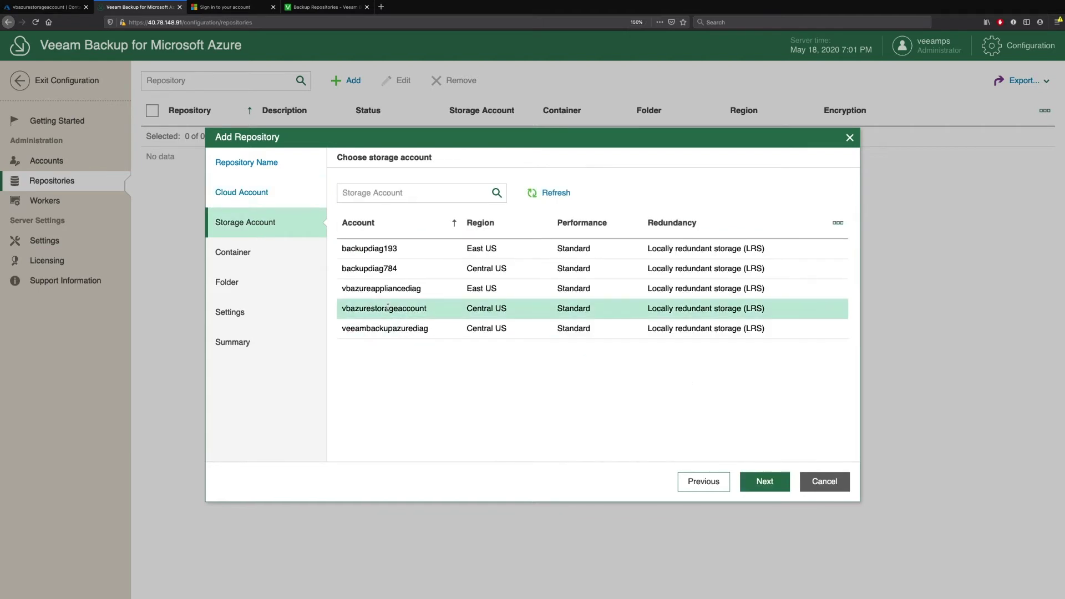
click(762, 480)
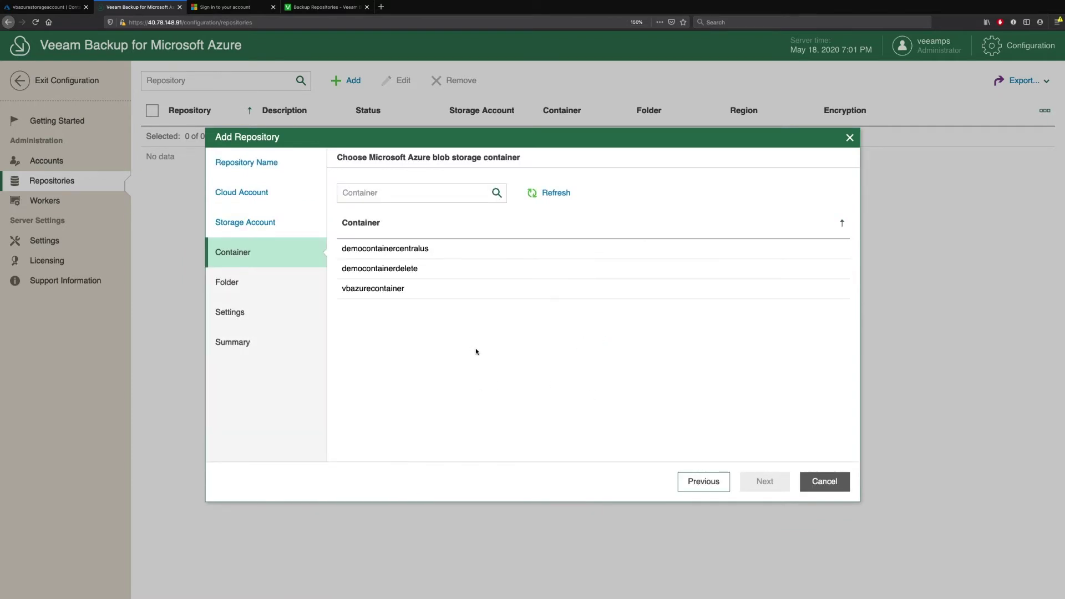
click(458, 250)
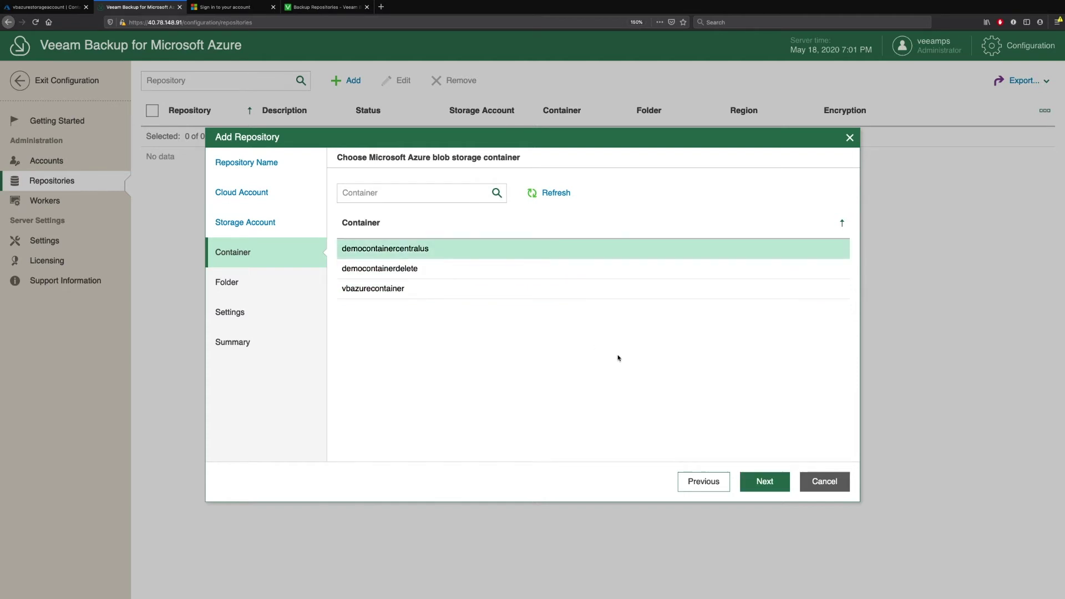
click(759, 479)
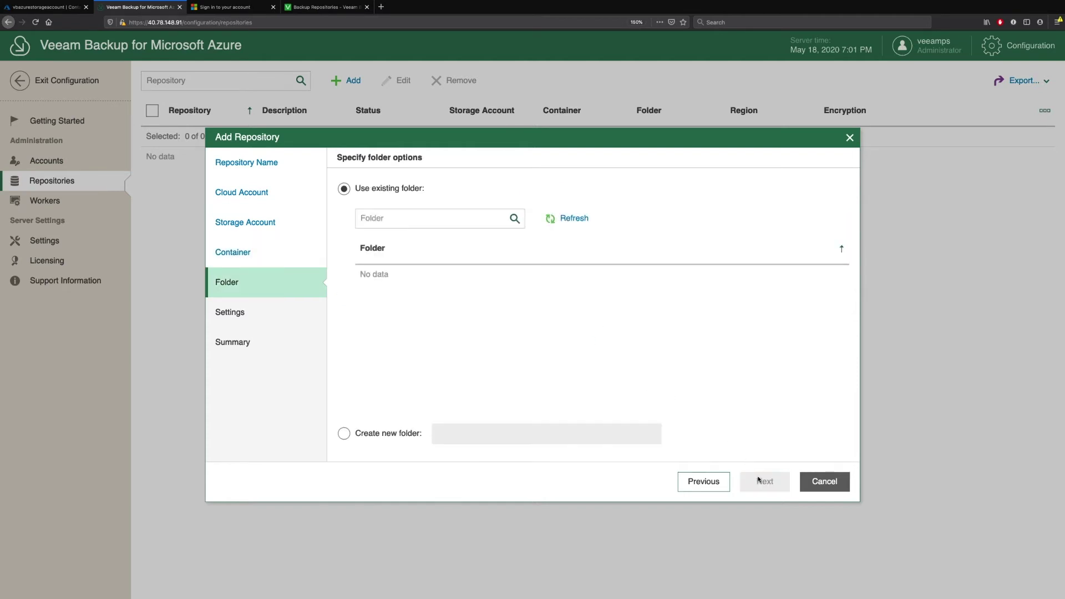
- Create the folder demofolder, leave encryption disabled, and save the repository
click(367, 435)
click(474, 433)
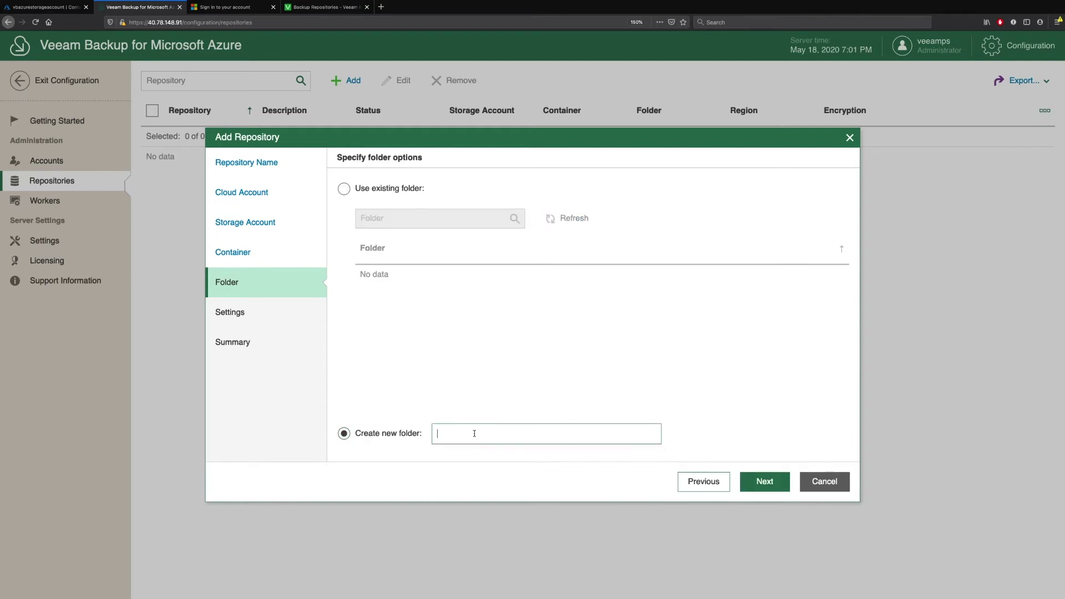
text(demofolder)
click(753, 482)
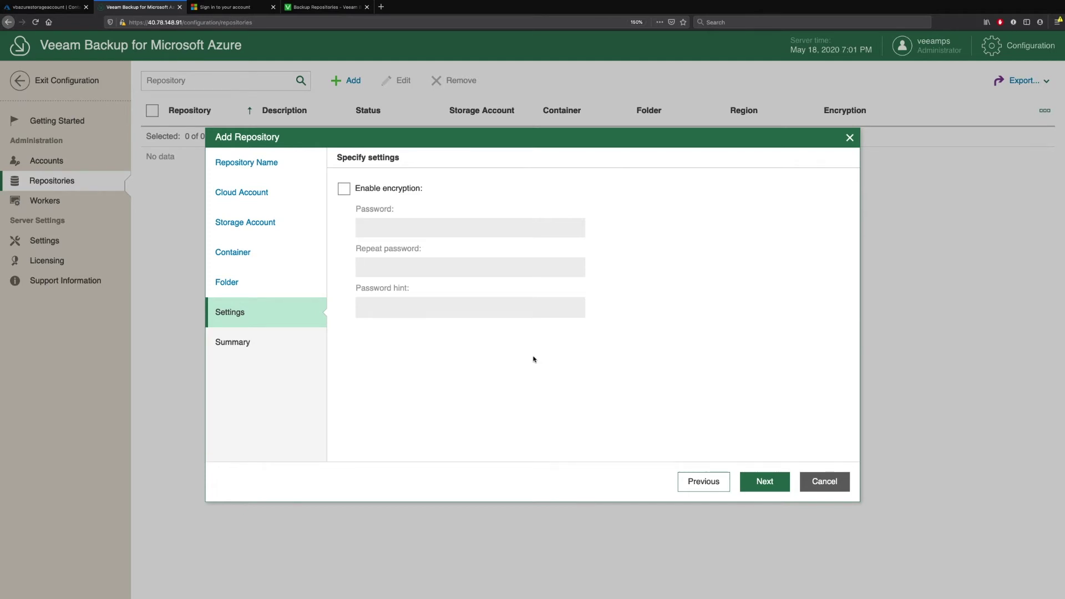
click(761, 484)
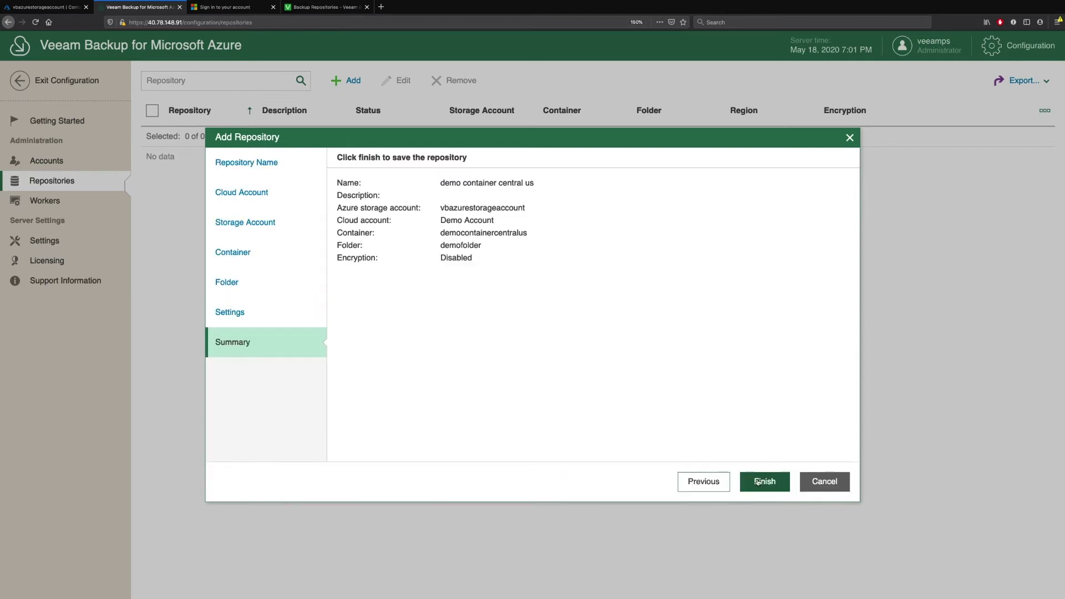
click(758, 482)
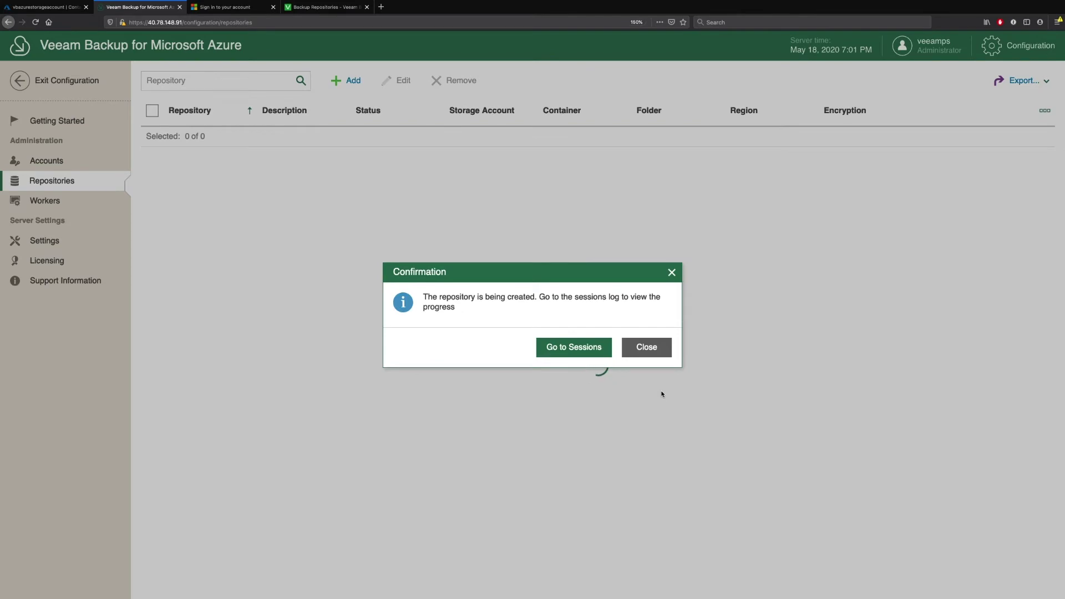
- Check the Create Repository session details, then go back to the Configuration Getting Started page
click(584, 351)
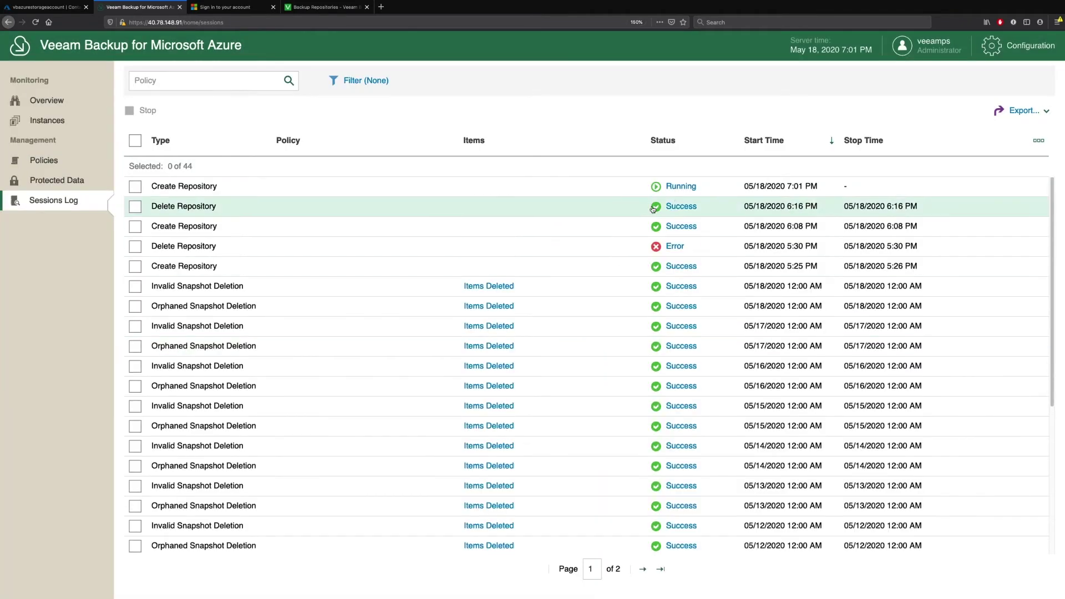
click(682, 188)
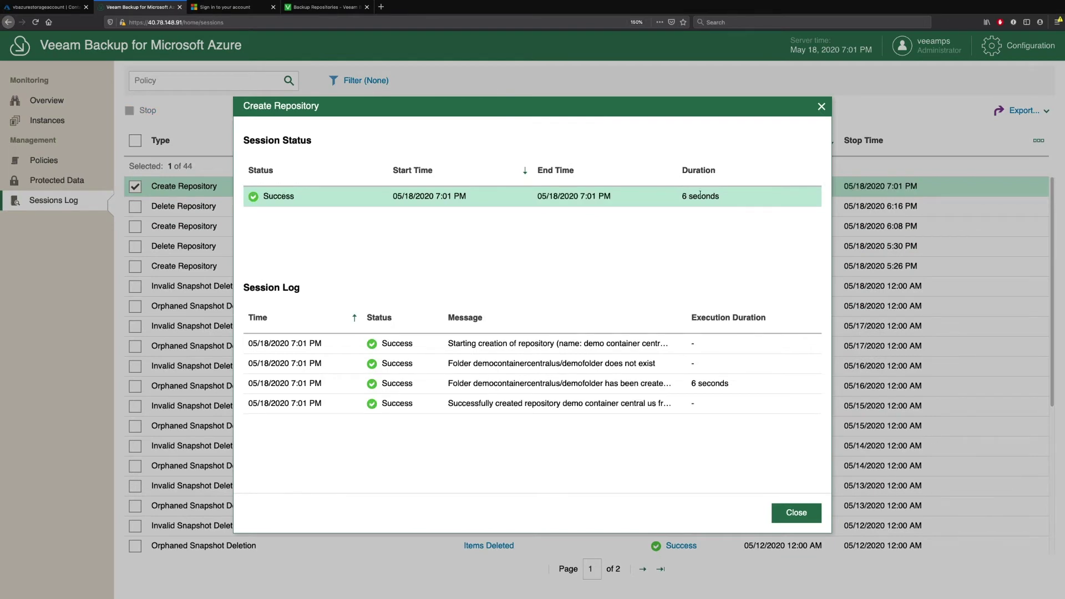
click(796, 513)
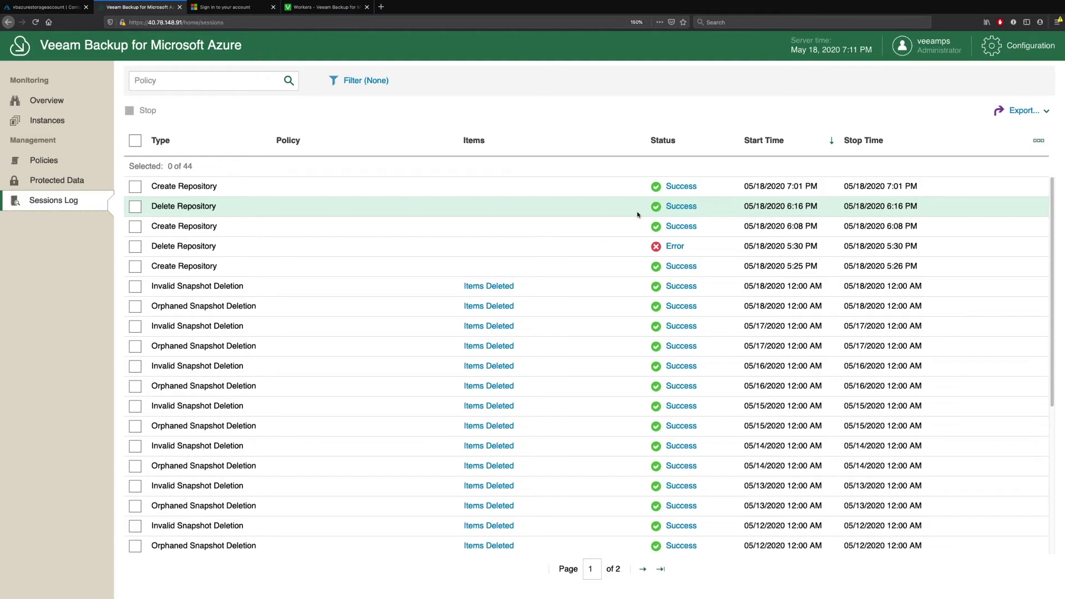
click(1015, 46)
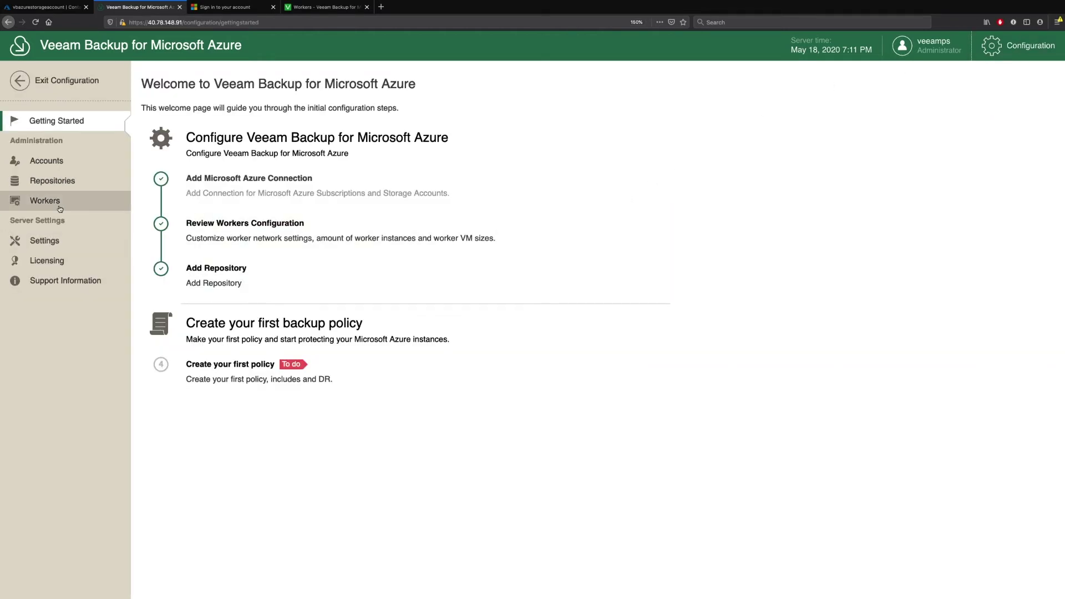
- Open the Workers configuration, read the Workers help page, and return to the Workers settings
click(45, 202)
click(322, 8)
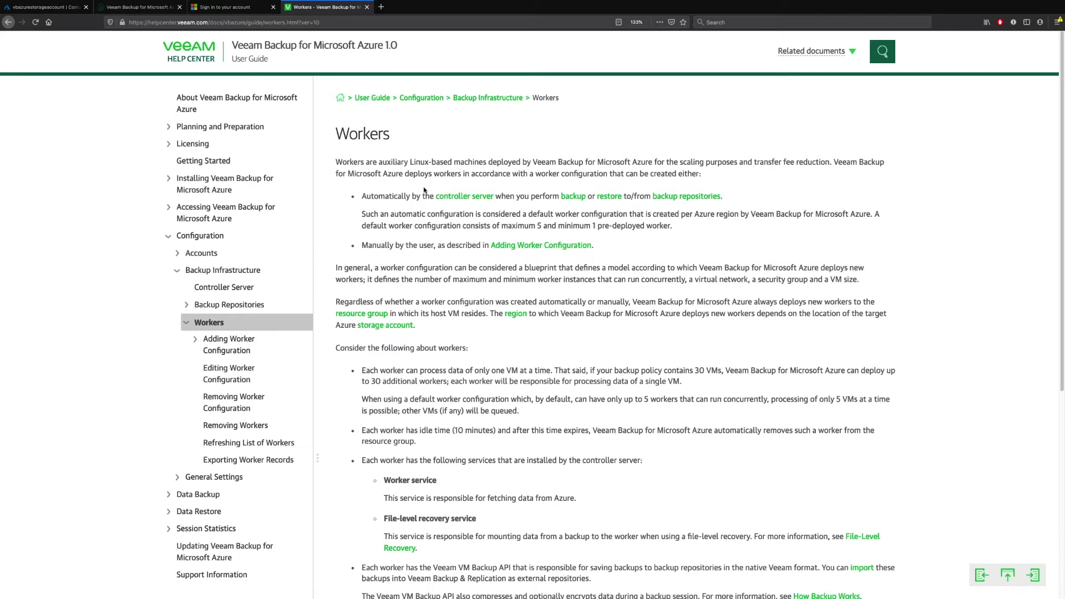
click(139, 7)
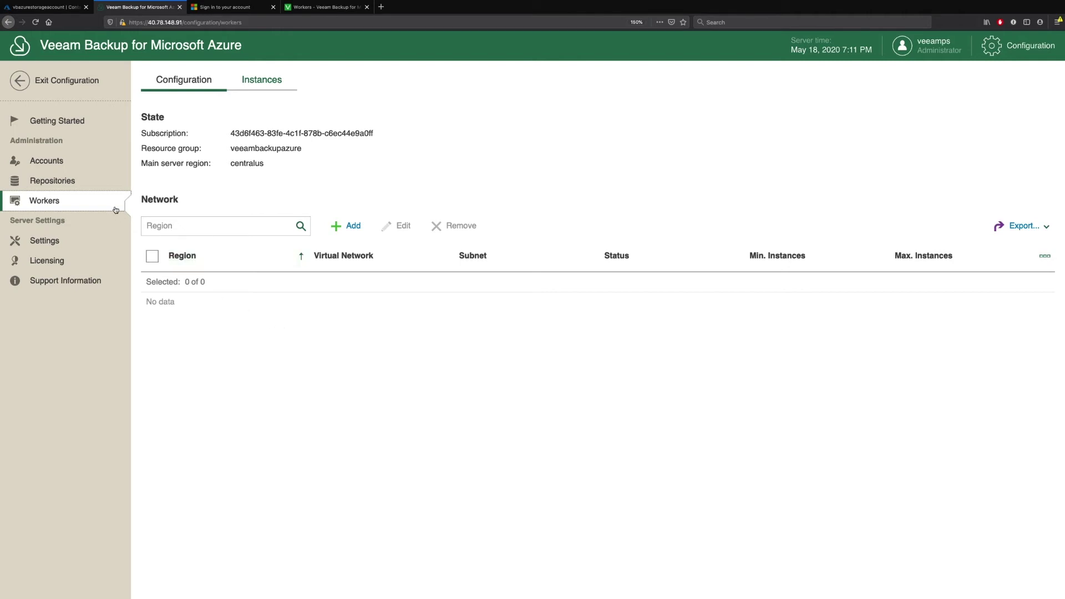
- Add a new worker configuration for the Central US region and continue to network settings
click(350, 226)
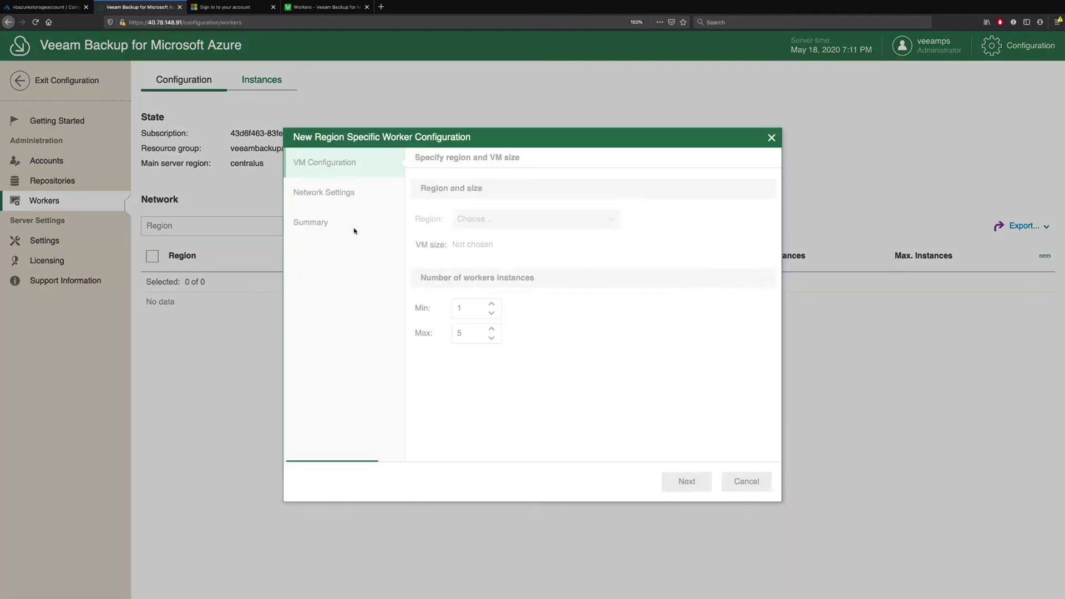
click(611, 219)
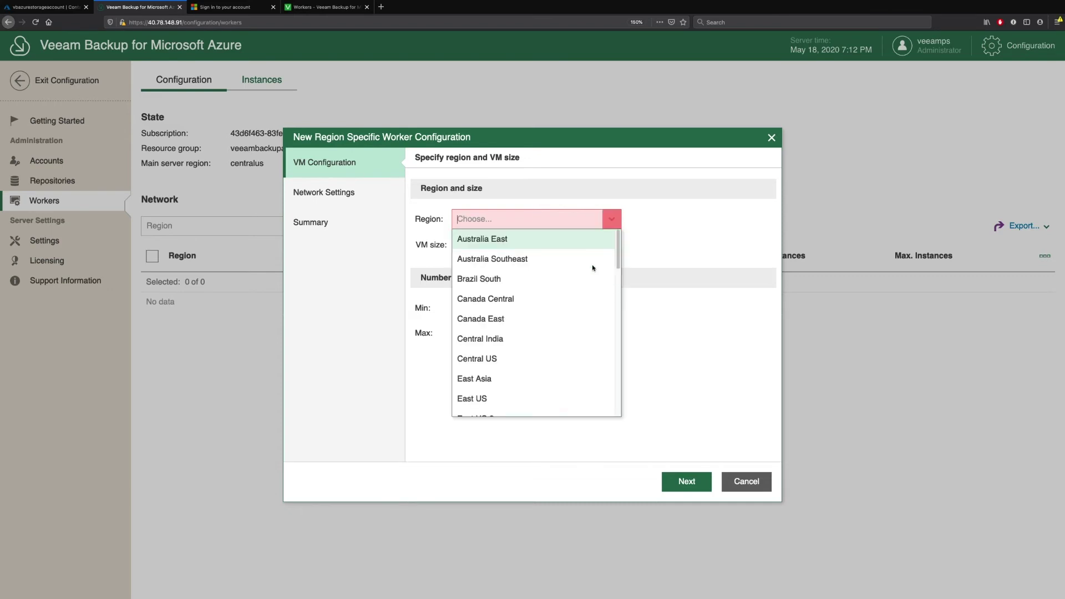
click(547, 359)
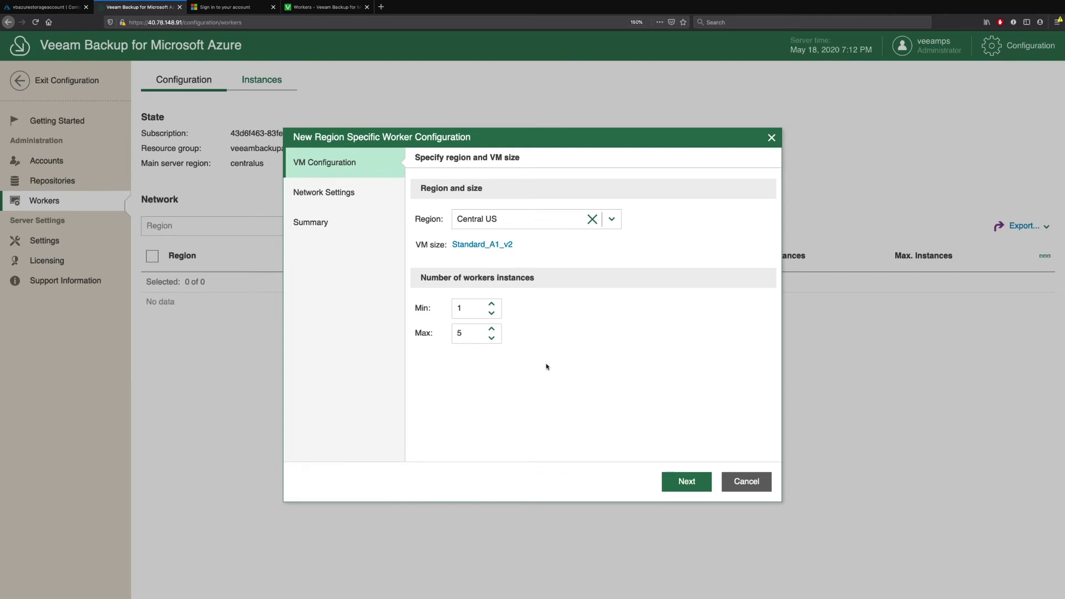
click(674, 486)
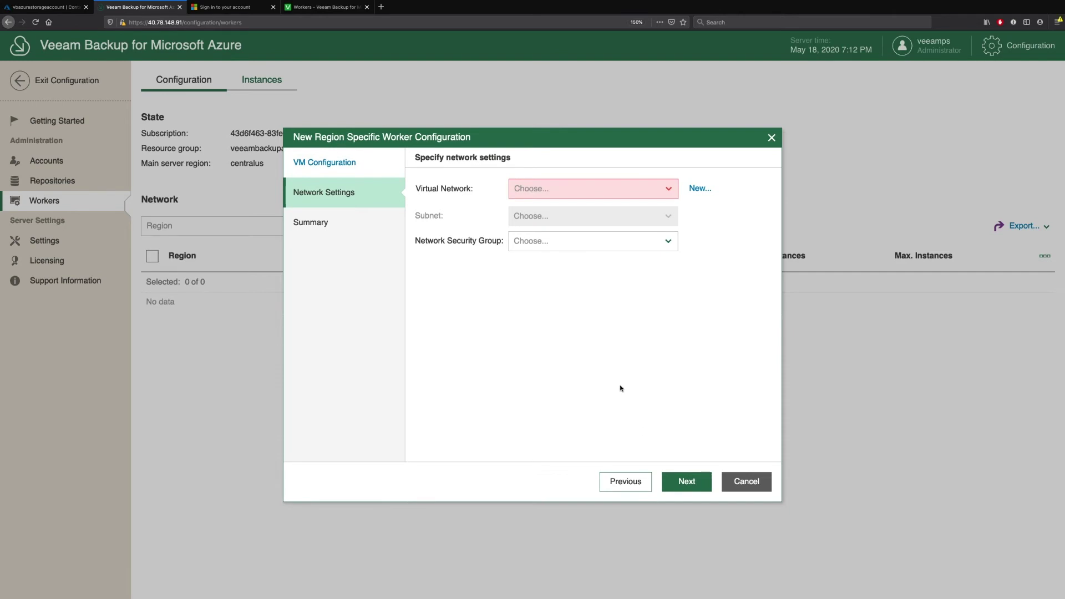
- Create virtual network 'centralusworkerdemo' with subnet 'centralusworkerdemosubnet' for the workers
click(700, 188)
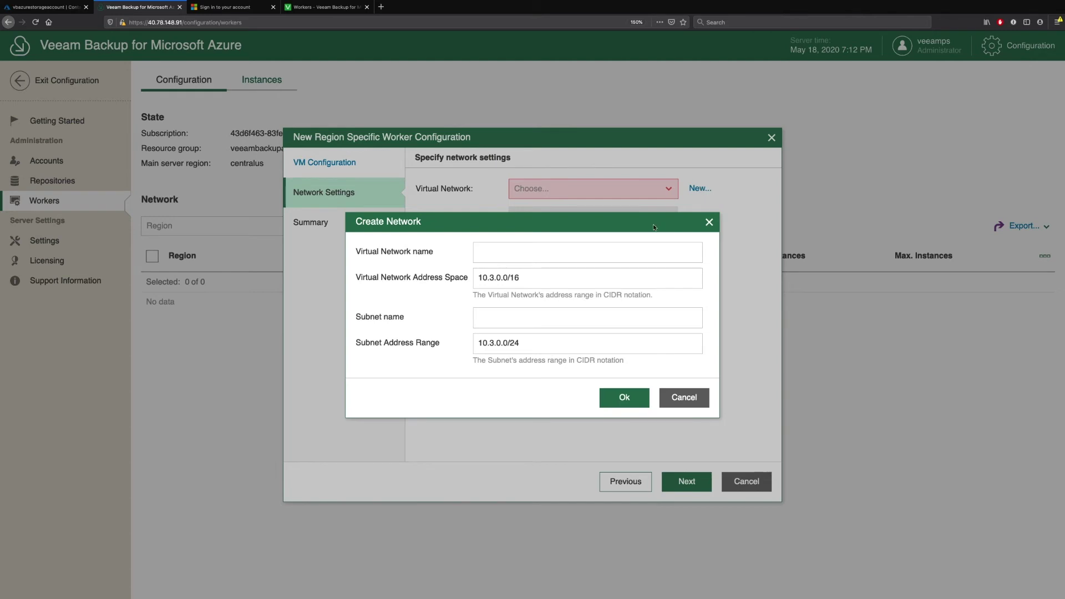
click(649, 253)
text(centralu)
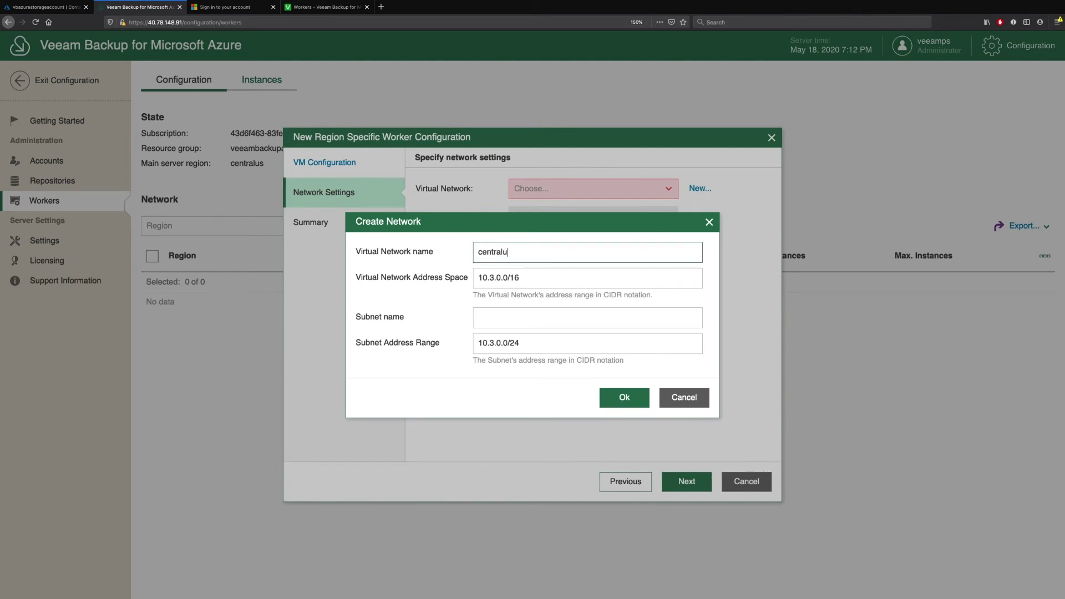
text(sworkerdemo)
key(ctrl+a)
key(ctrl+c)
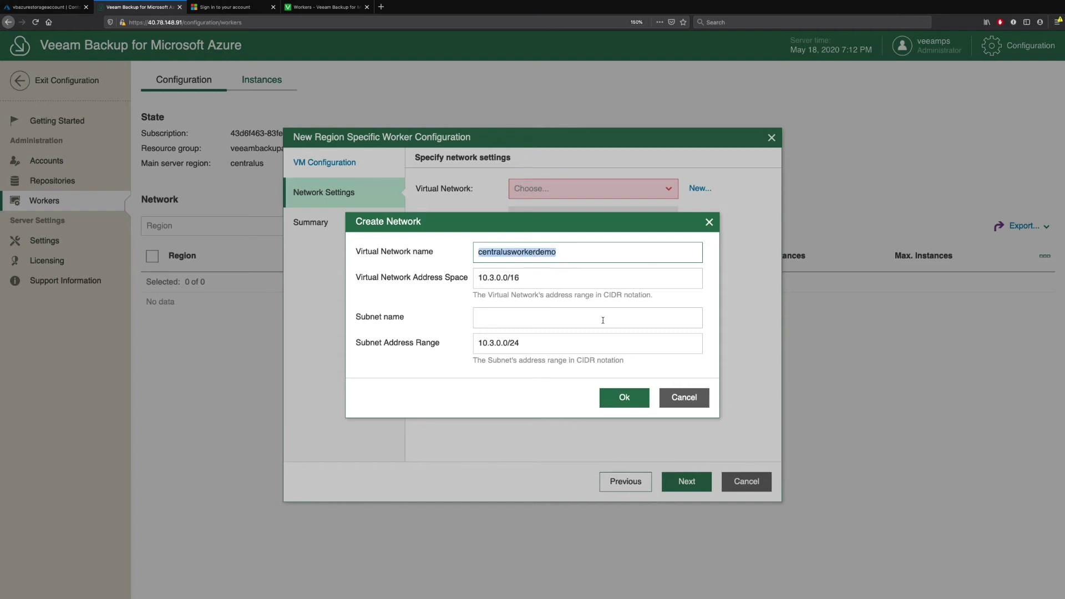
click(600, 318)
key(ctrl+v)
text(subnet)
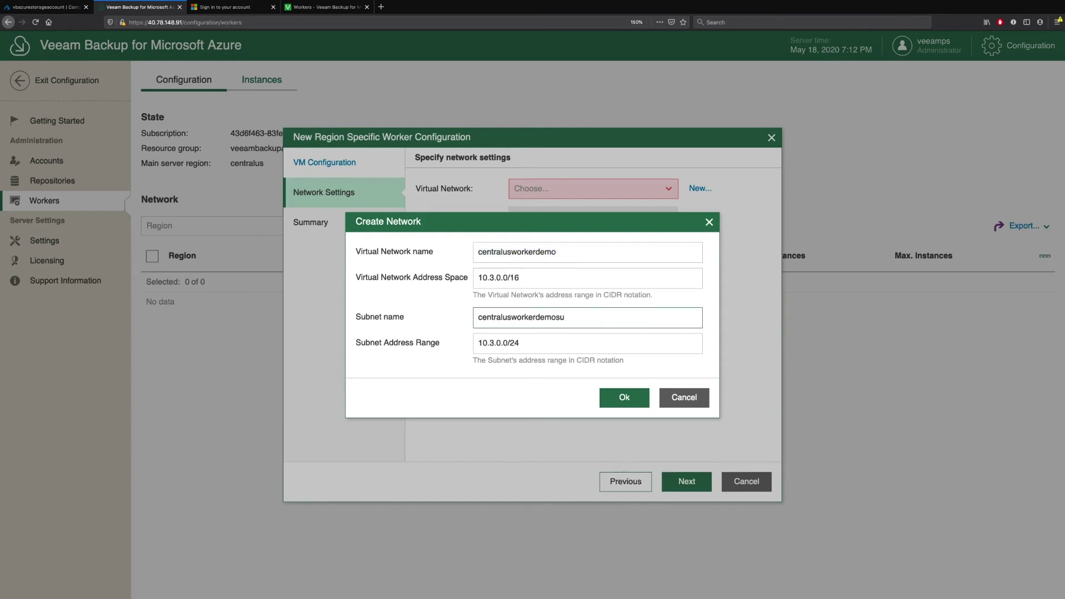
click(635, 401)
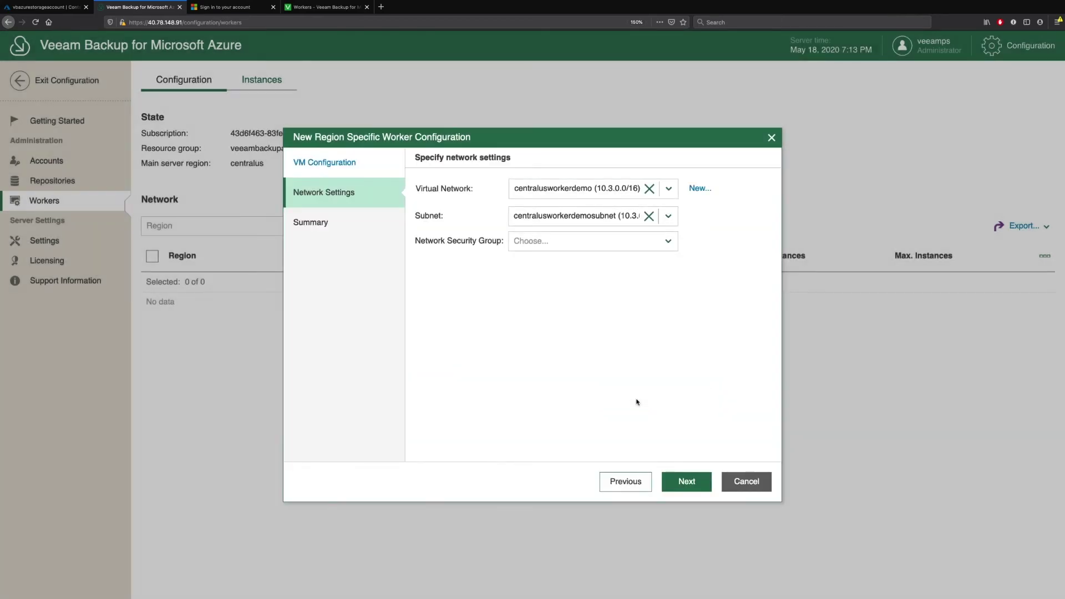
- Use security group vbazure-secgroup-central-us, save the worker configuration, and return to the dashboard
click(668, 244)
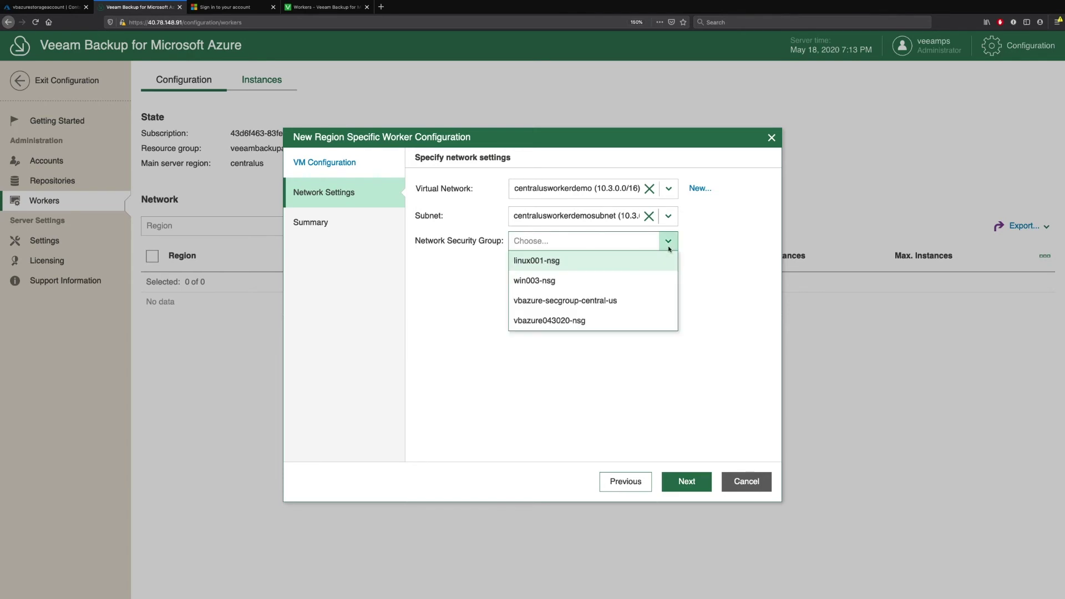
click(663, 294)
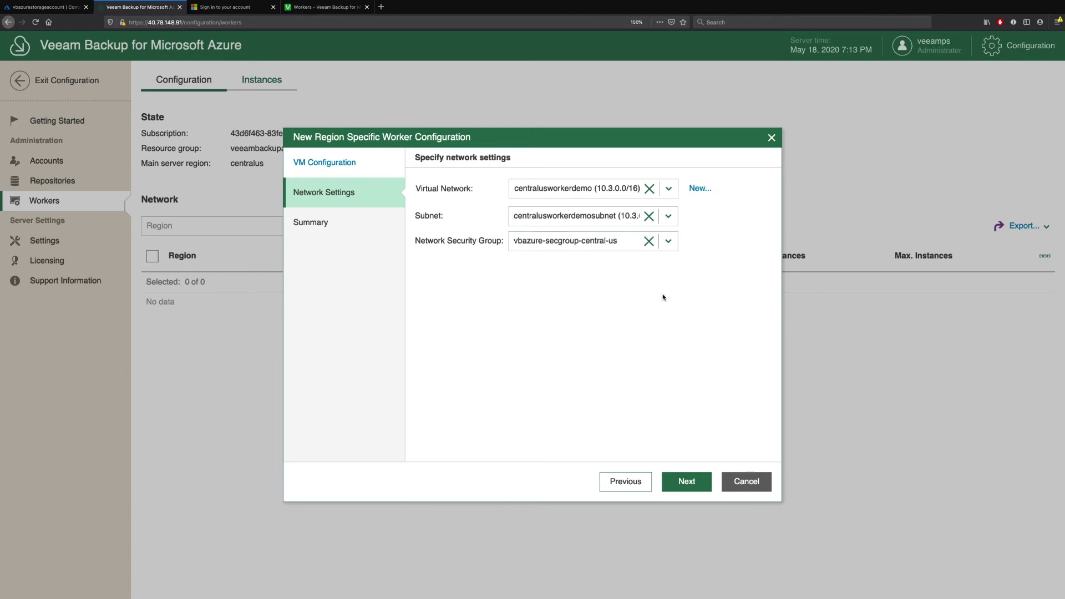
click(686, 482)
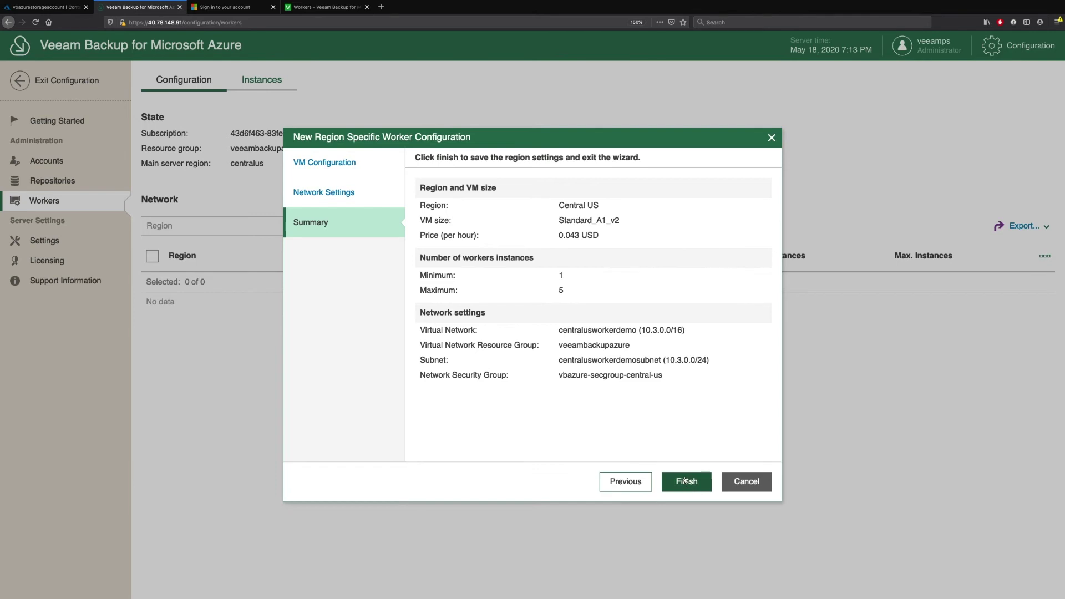
click(686, 481)
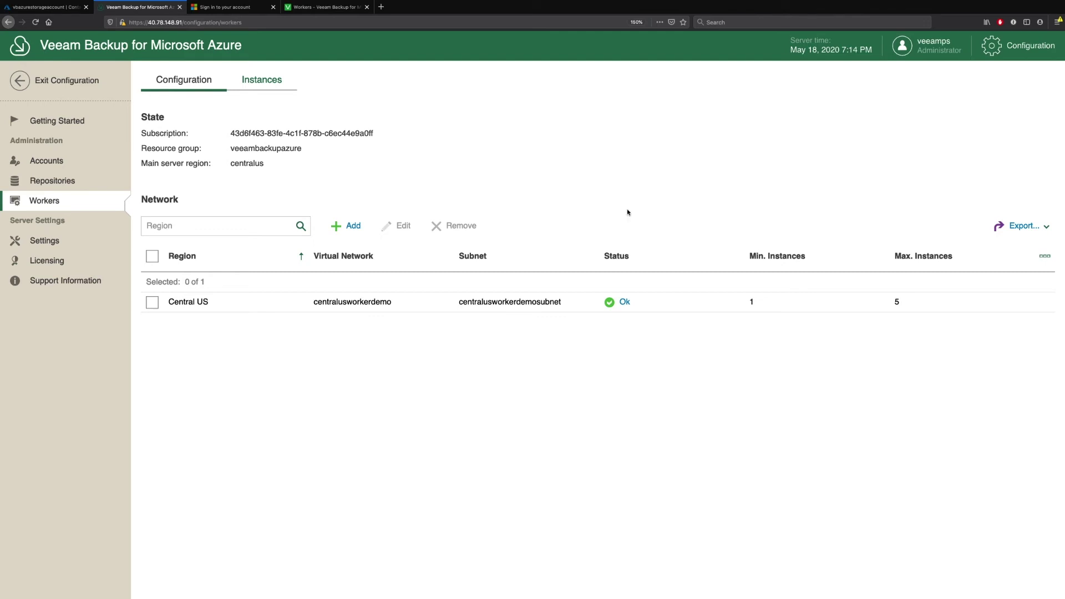
click(78, 81)
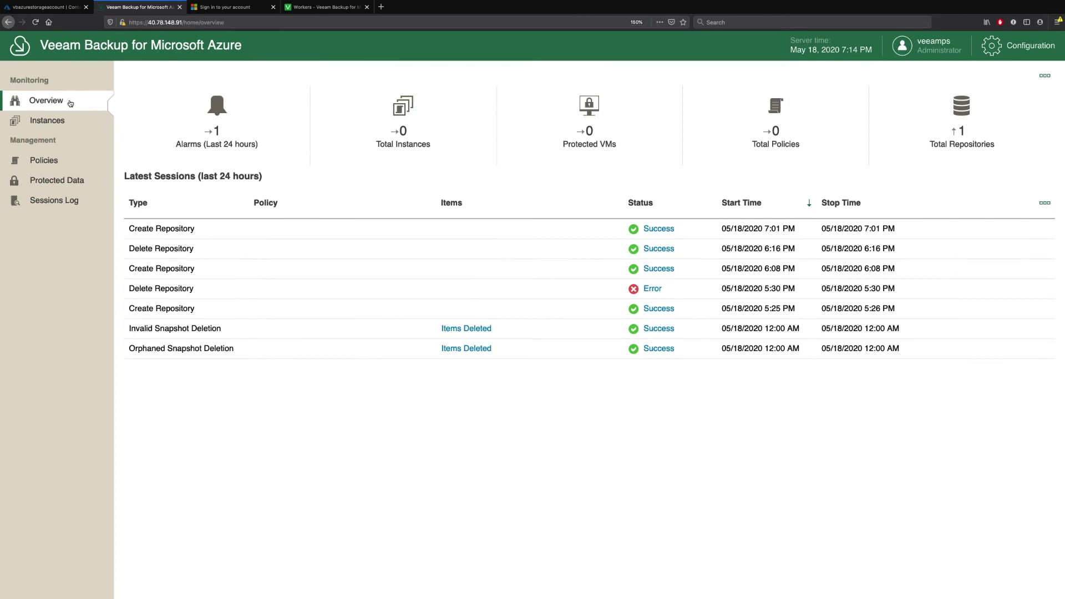
- Create a new backup policy named 'demo' using the default directory
click(71, 166)
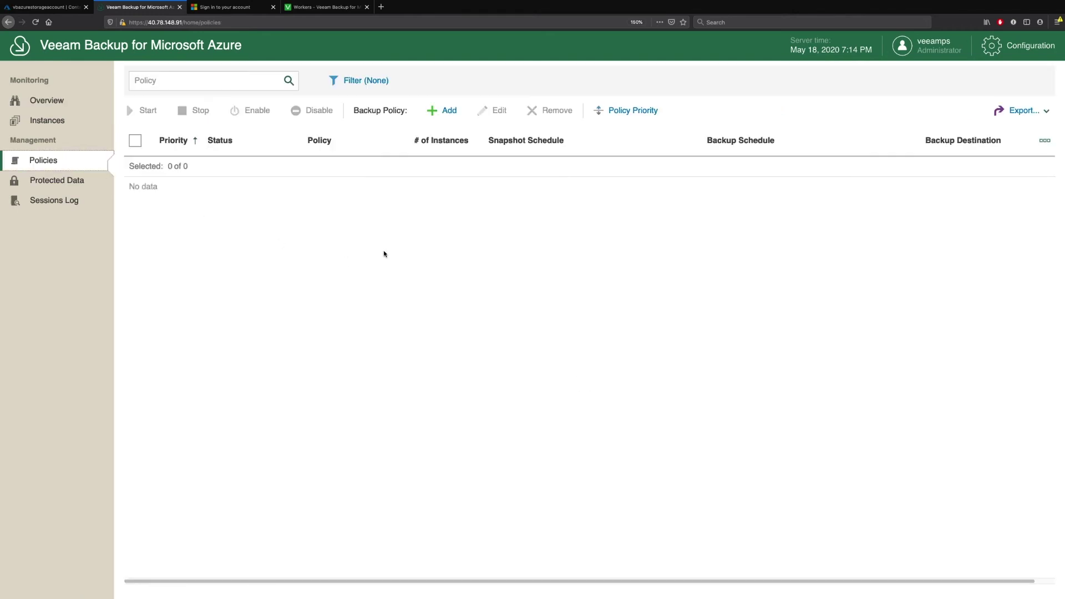
click(446, 112)
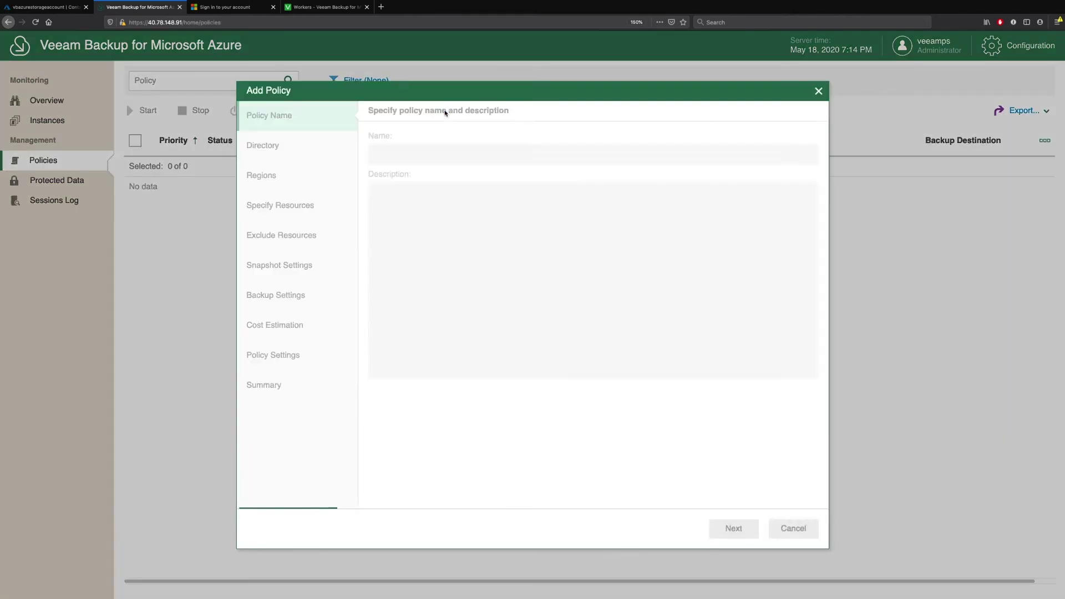
click(433, 154)
text(d)
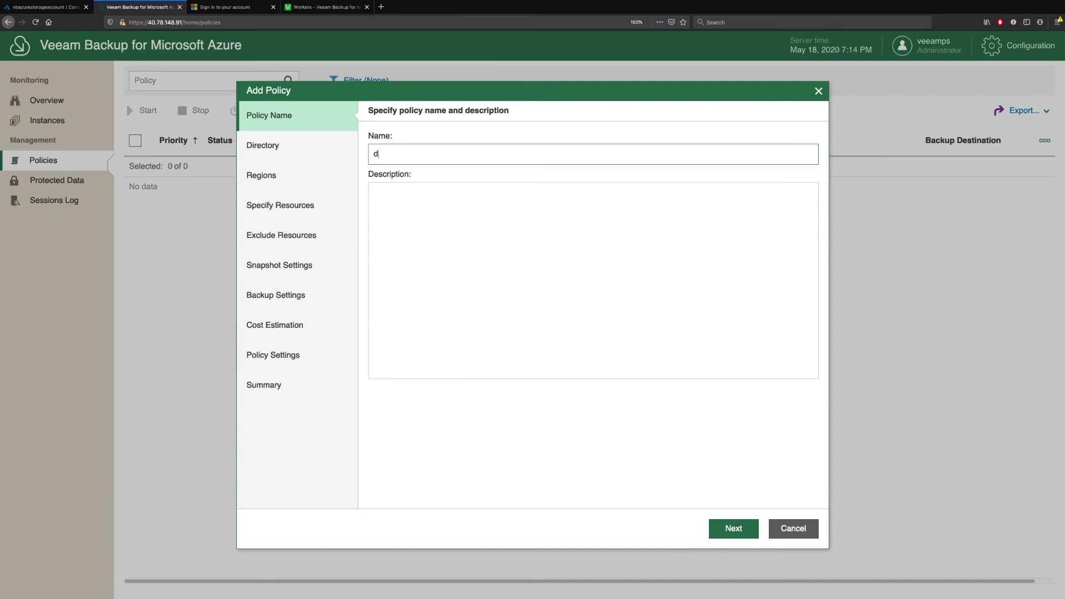
text(emo)
click(733, 528)
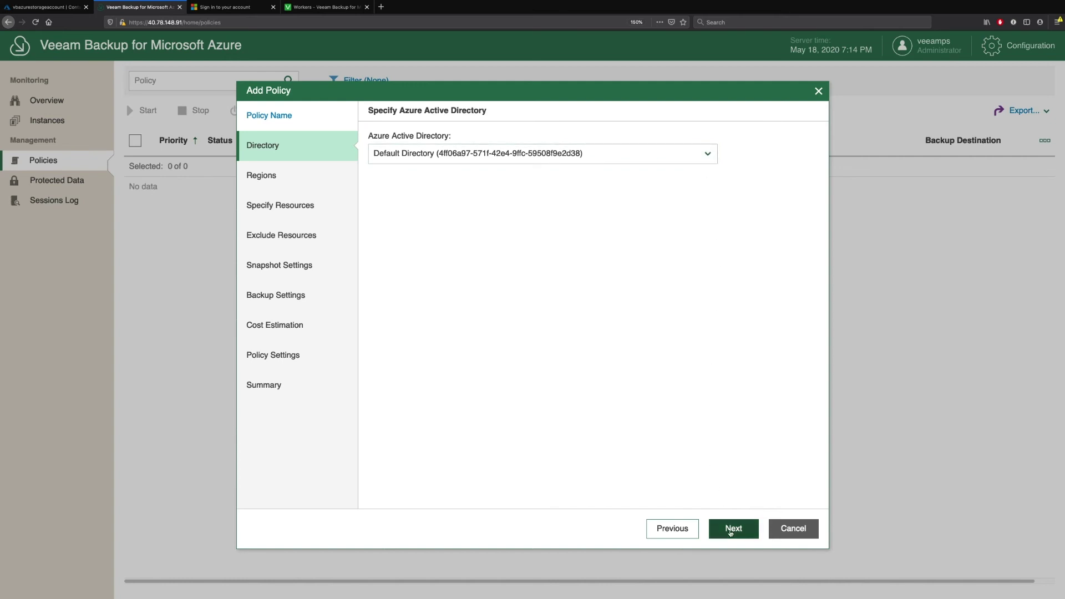
click(729, 521)
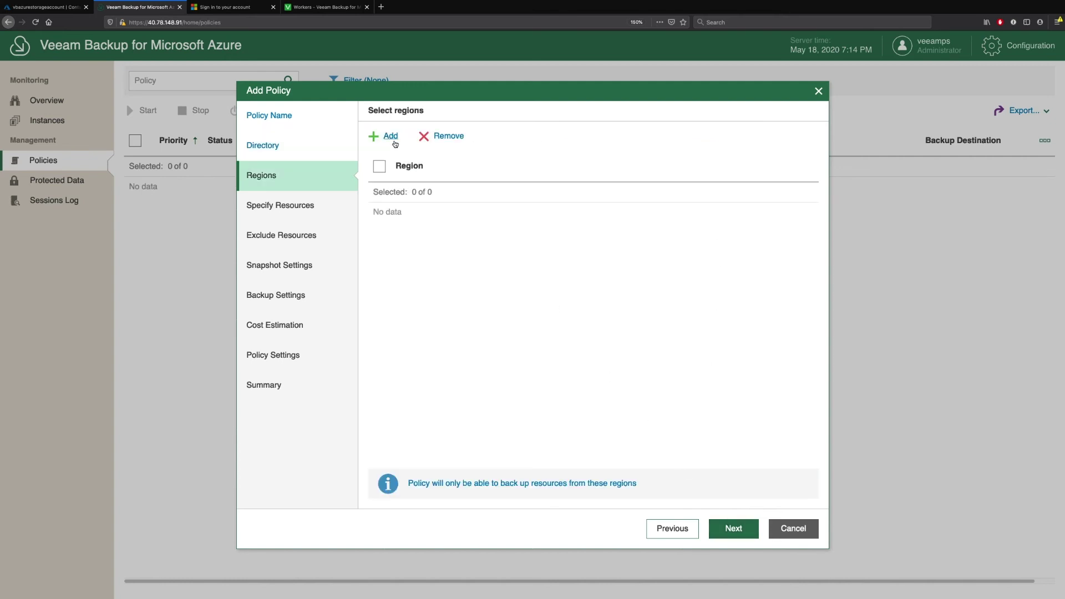
- Add Central US as the policy's region and proceed to resource selection
click(392, 139)
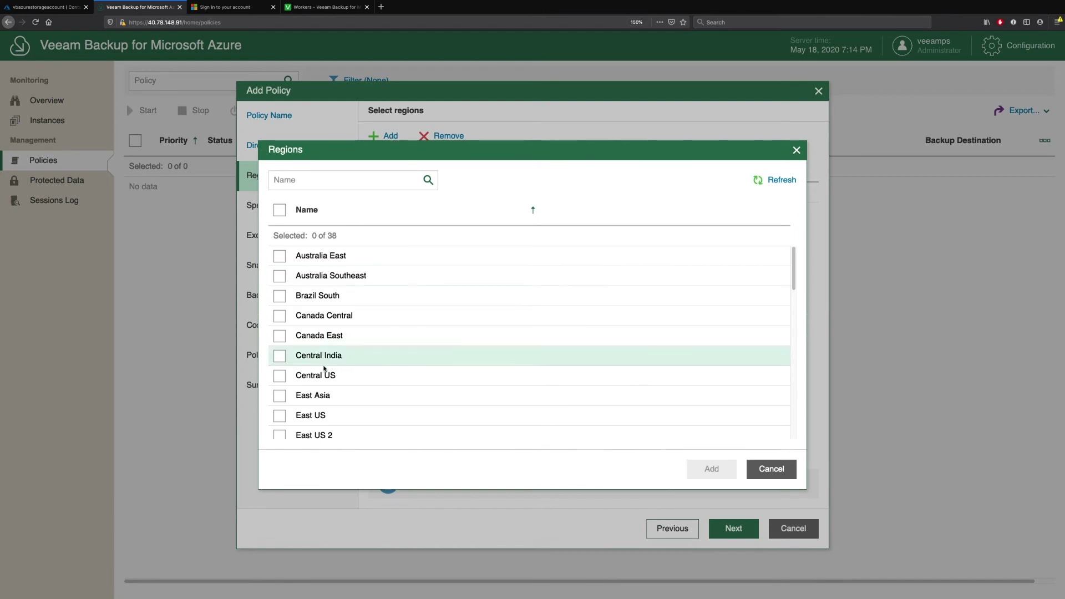
click(280, 376)
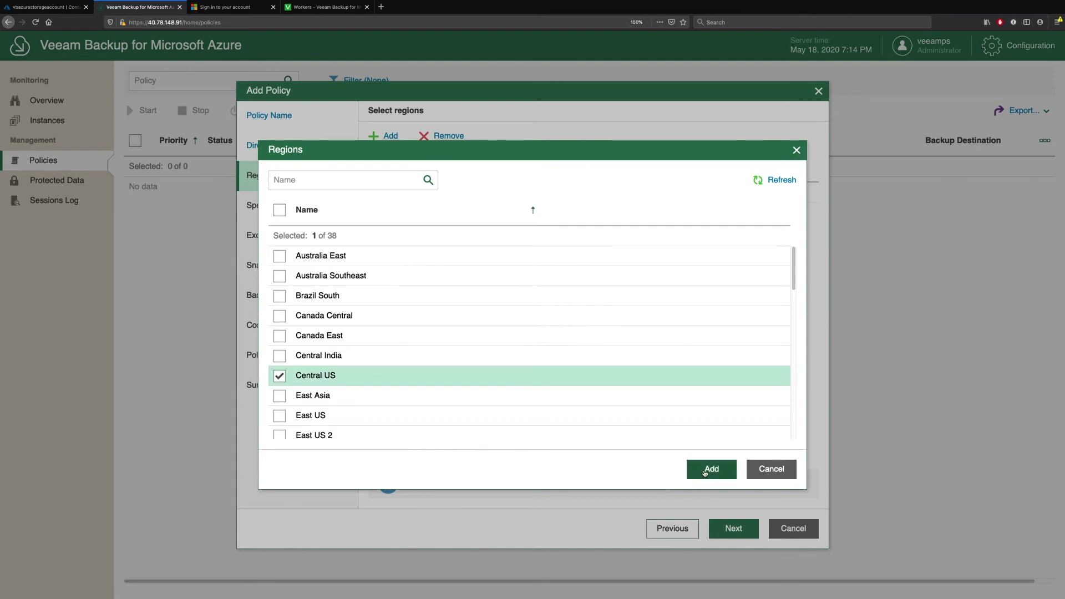
click(708, 471)
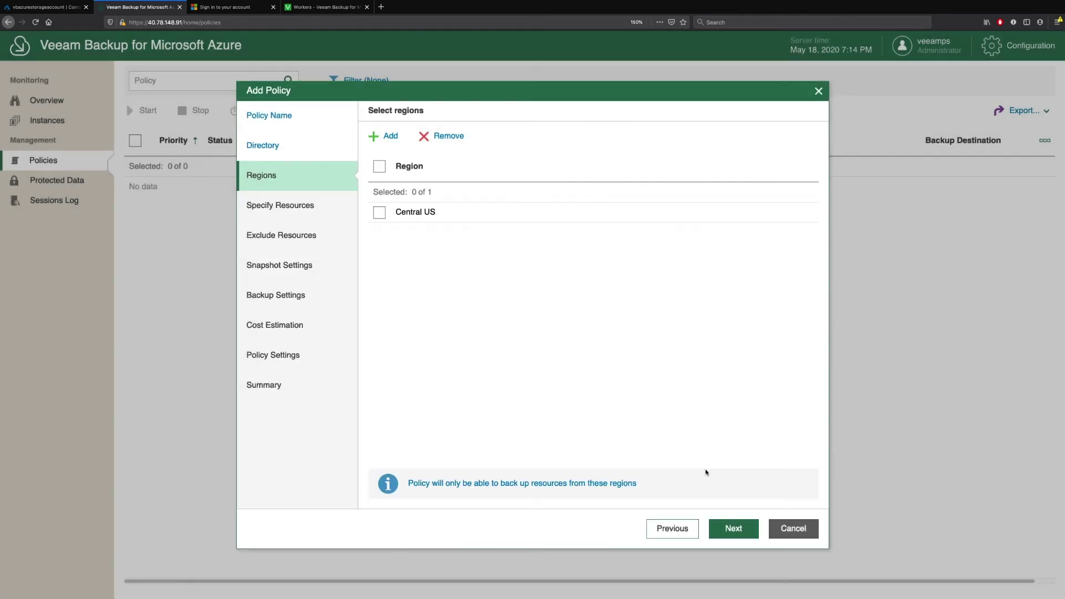
click(724, 537)
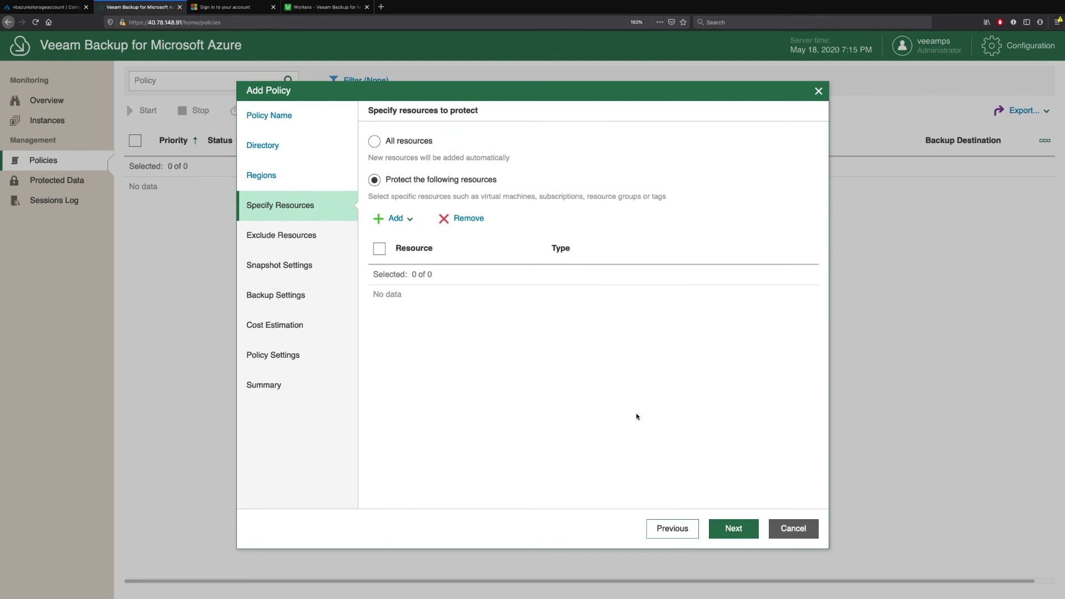
- Protect the Backup resource group with no exclusions, keeping default snapshot settings (7 daily at 8:00 PM)
click(410, 222)
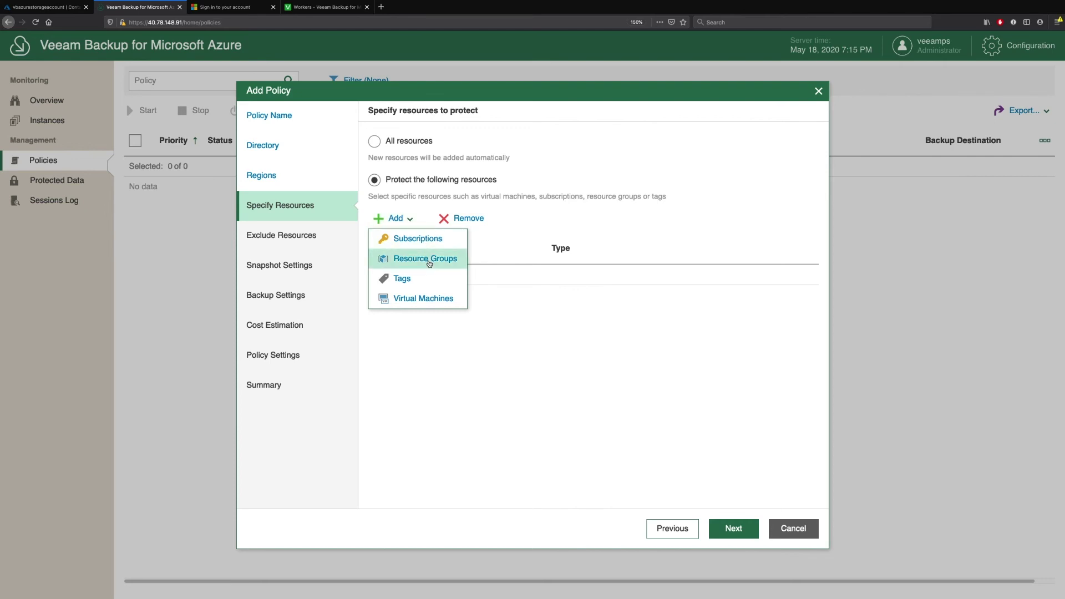
click(422, 259)
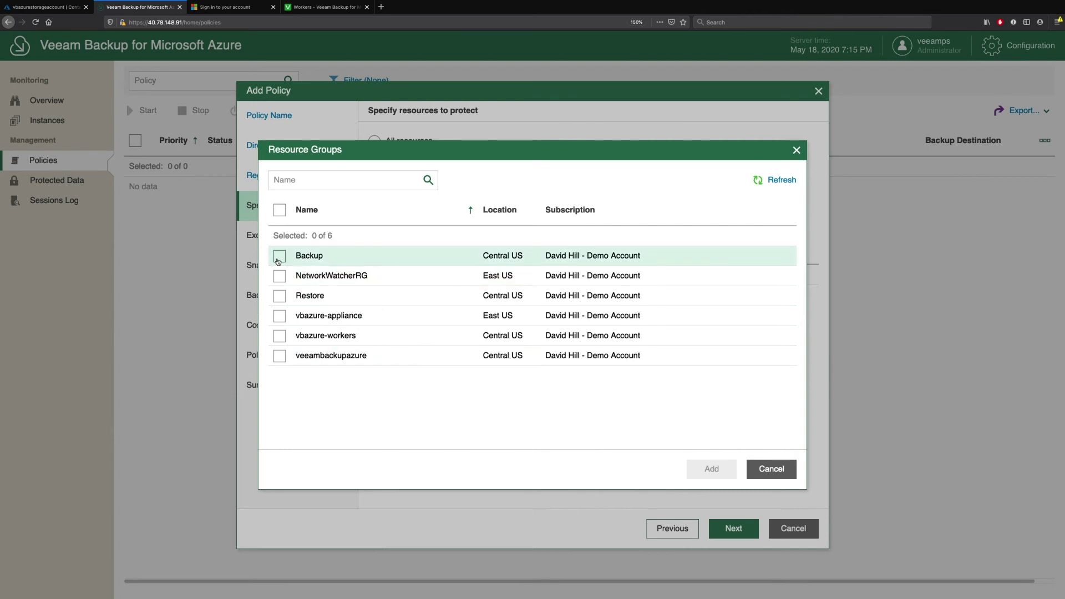
click(280, 257)
click(712, 469)
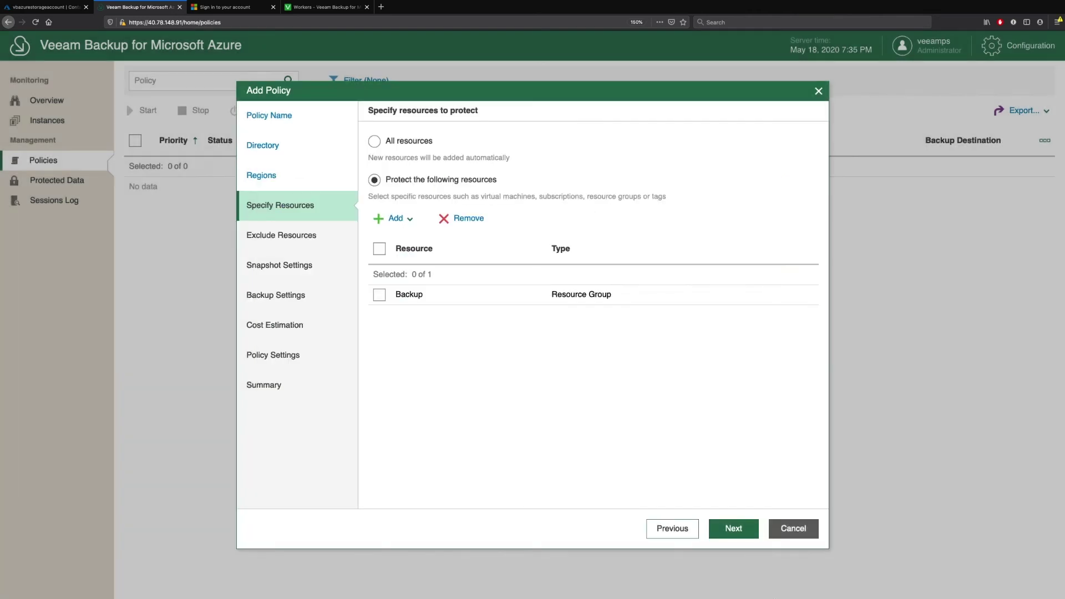
click(737, 527)
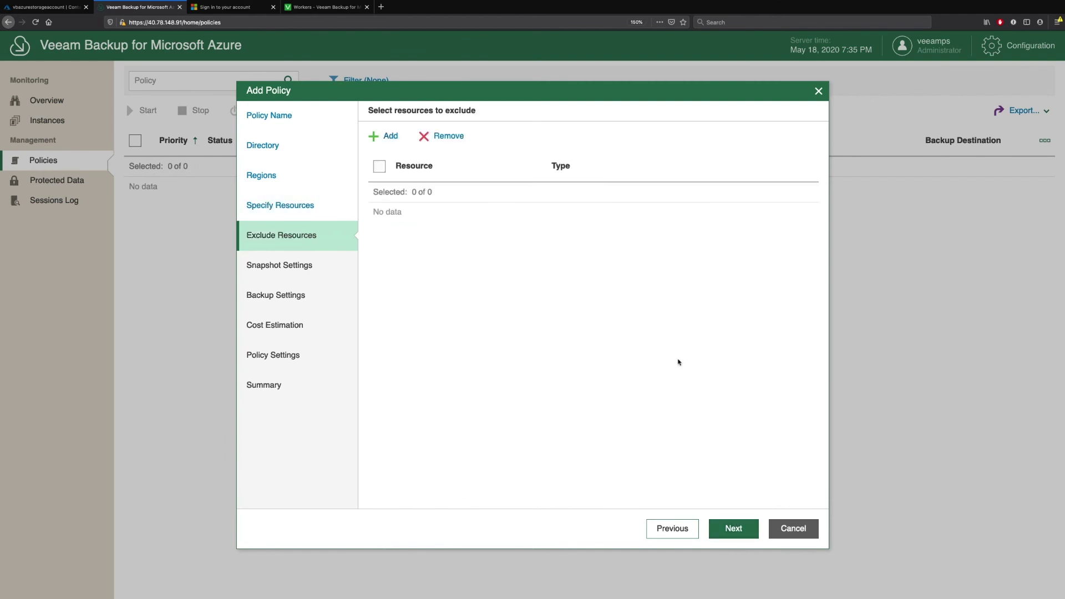
click(744, 529)
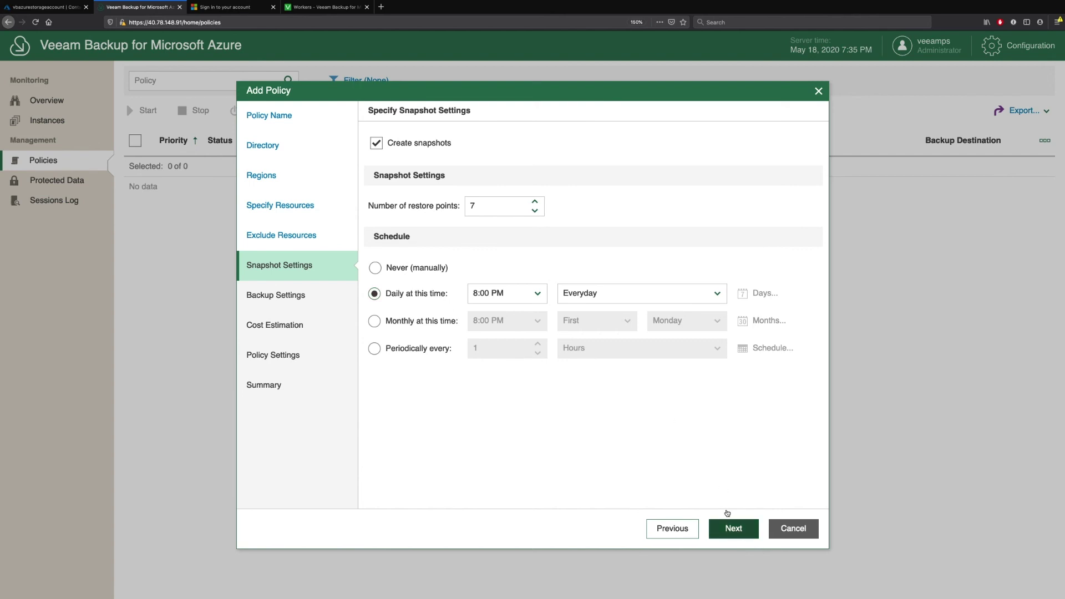
click(733, 528)
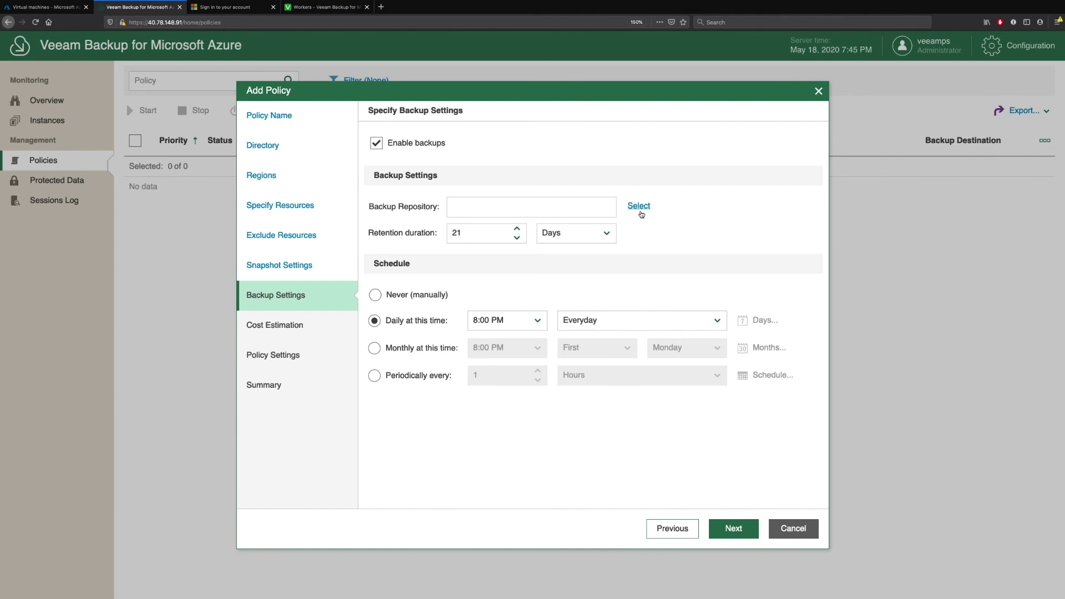
- Target the 'demo container central us' repository with 21-day retention and view the $18.56 cost estimate
click(639, 211)
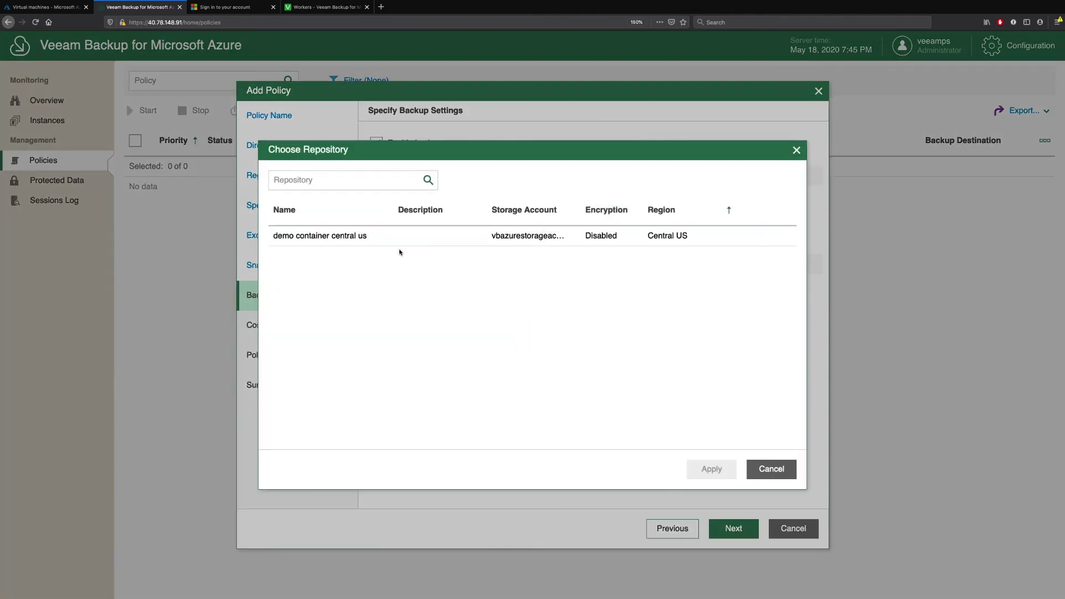
click(371, 237)
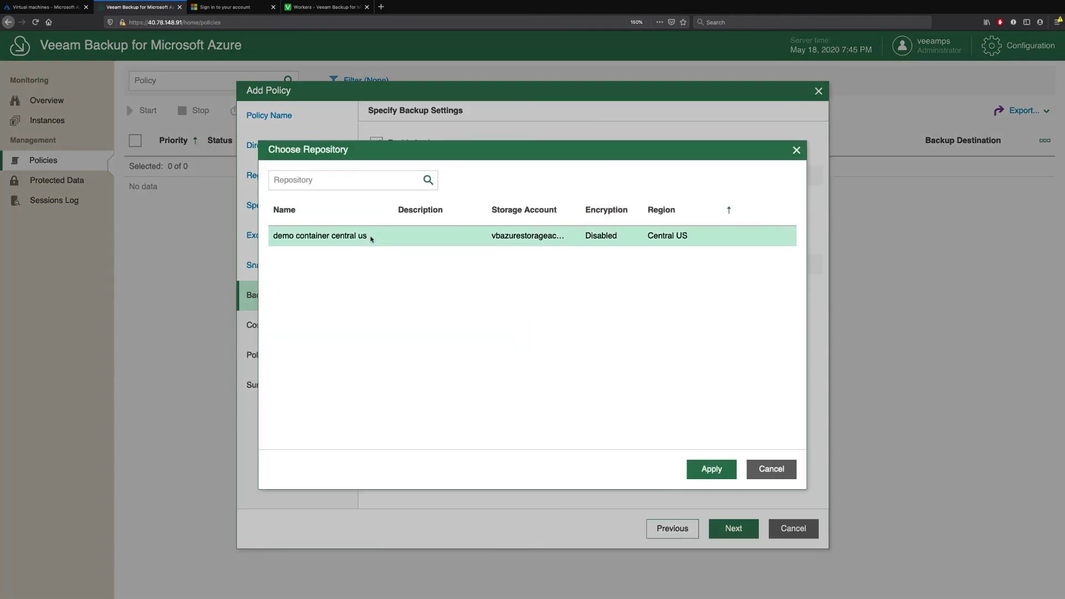
click(703, 468)
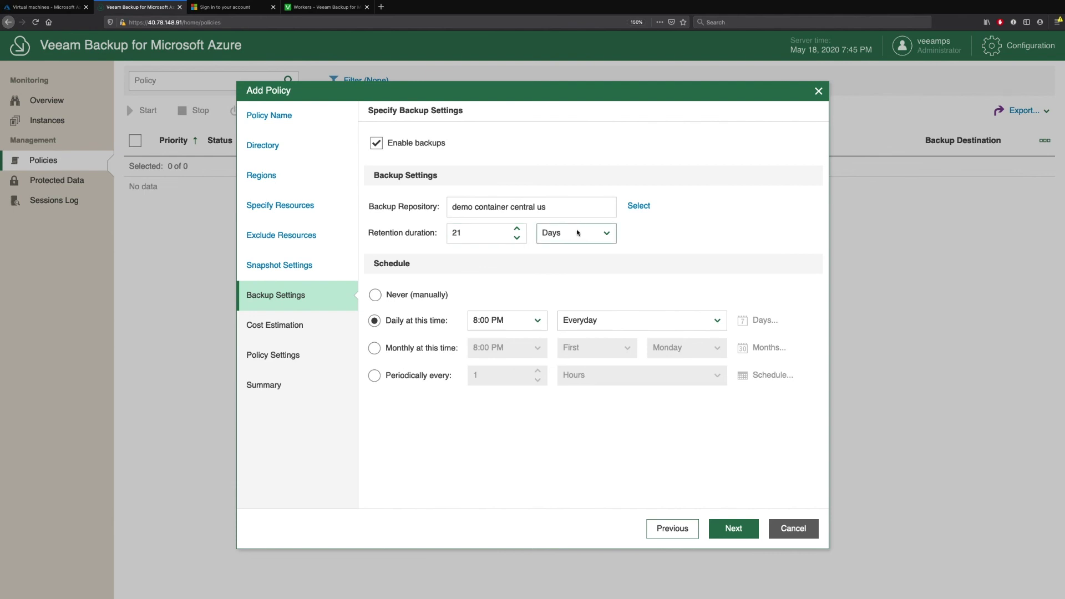
click(586, 235)
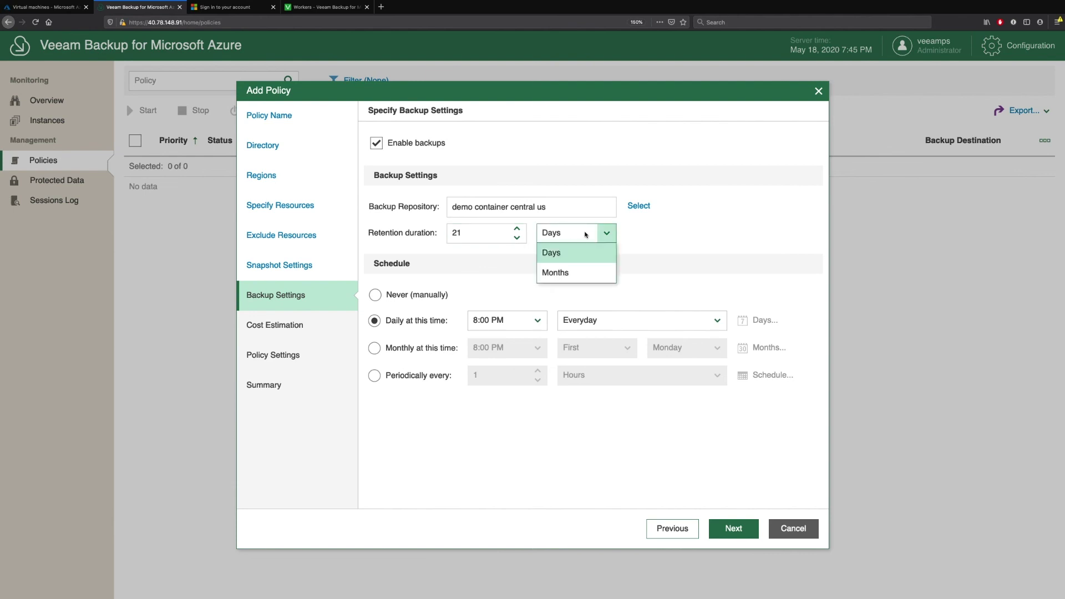
click(674, 232)
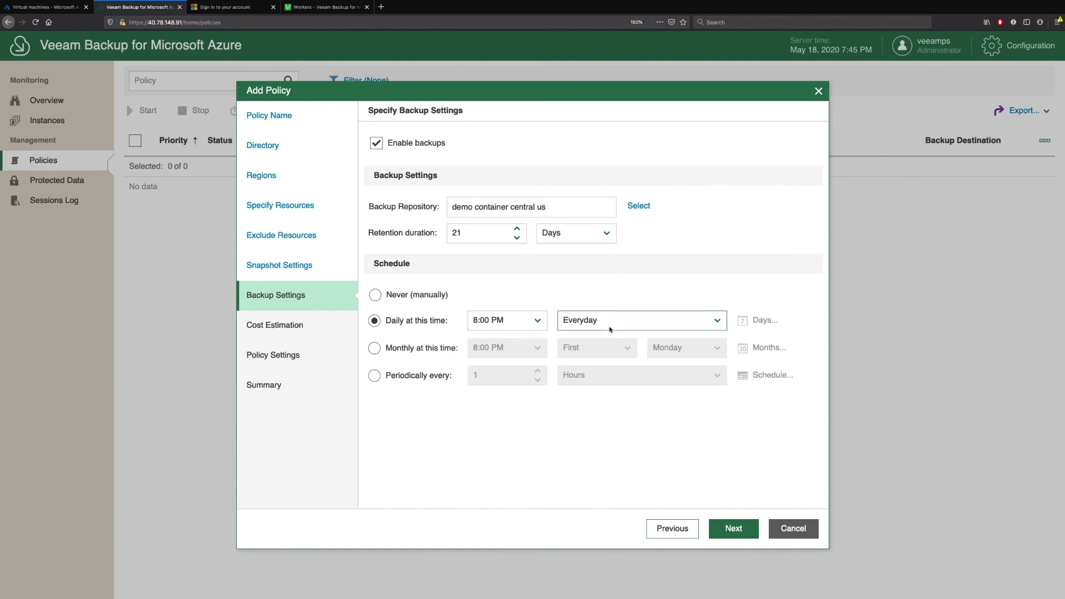
click(746, 530)
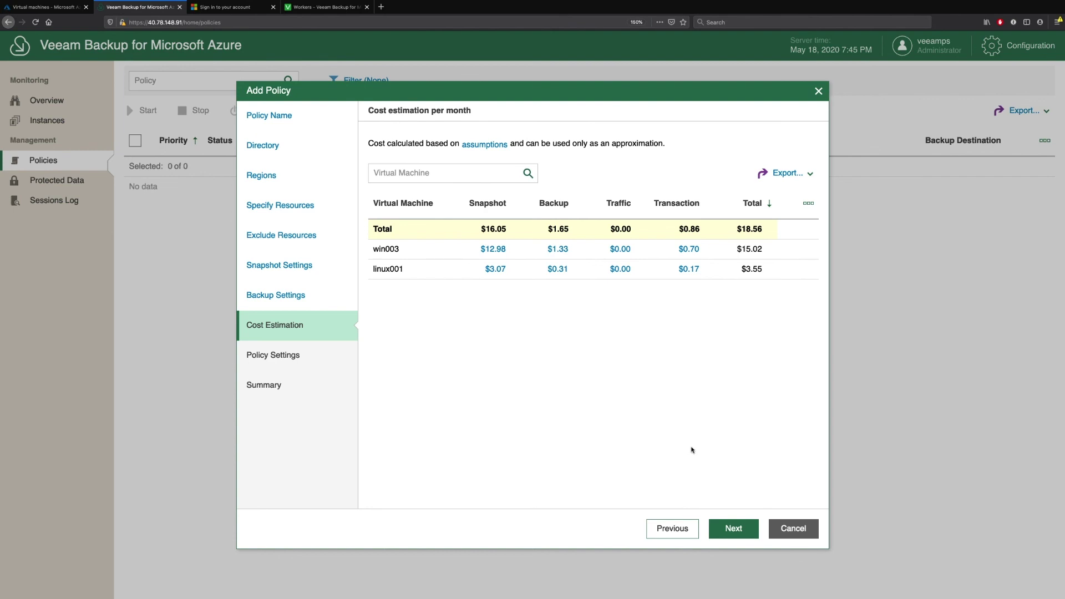
- Accept the policy settings and summary, then finish to save the demo policy
click(736, 528)
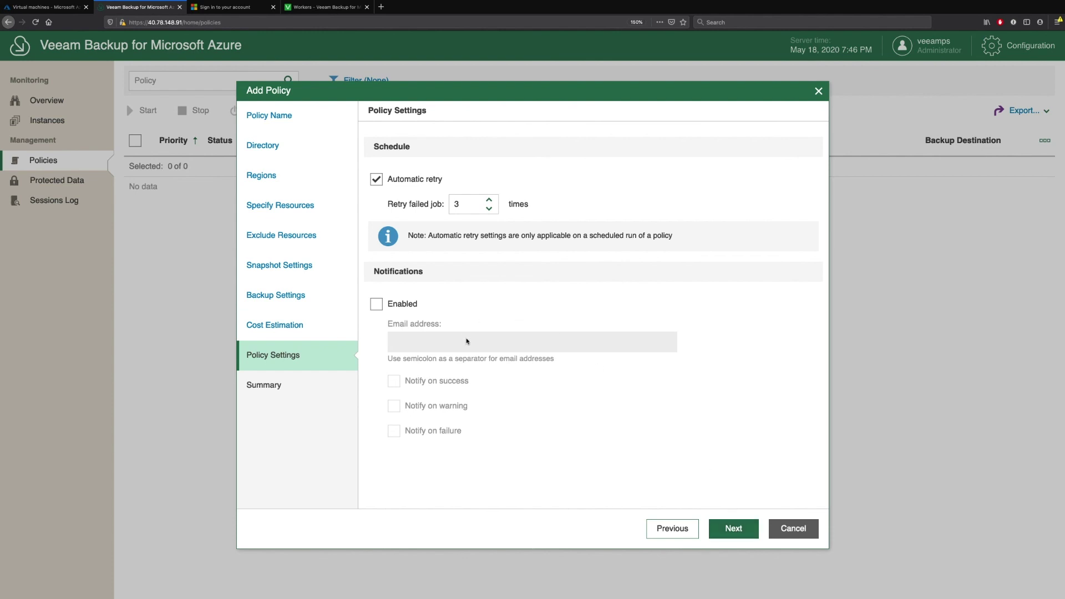
click(736, 529)
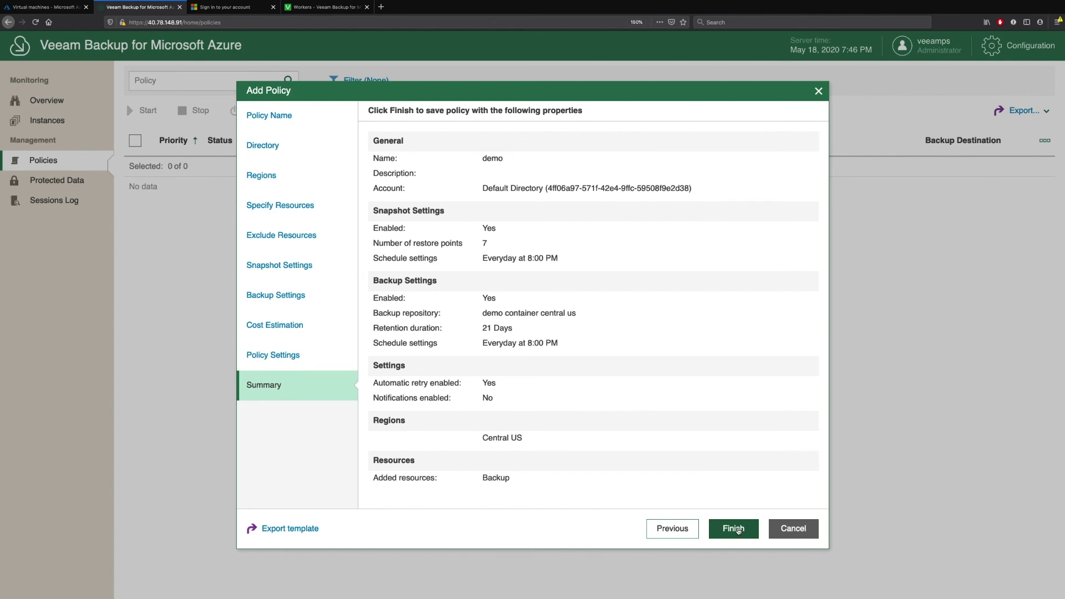
click(733, 529)
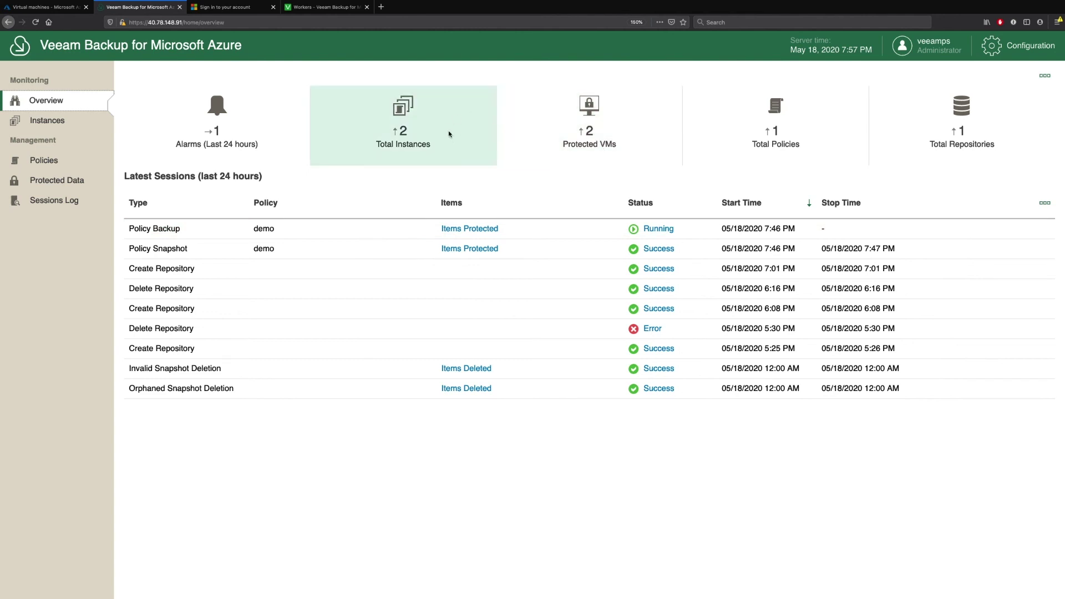
- Open the Protected Data page from the Protected VMs tile on the Overview dashboard
click(616, 141)
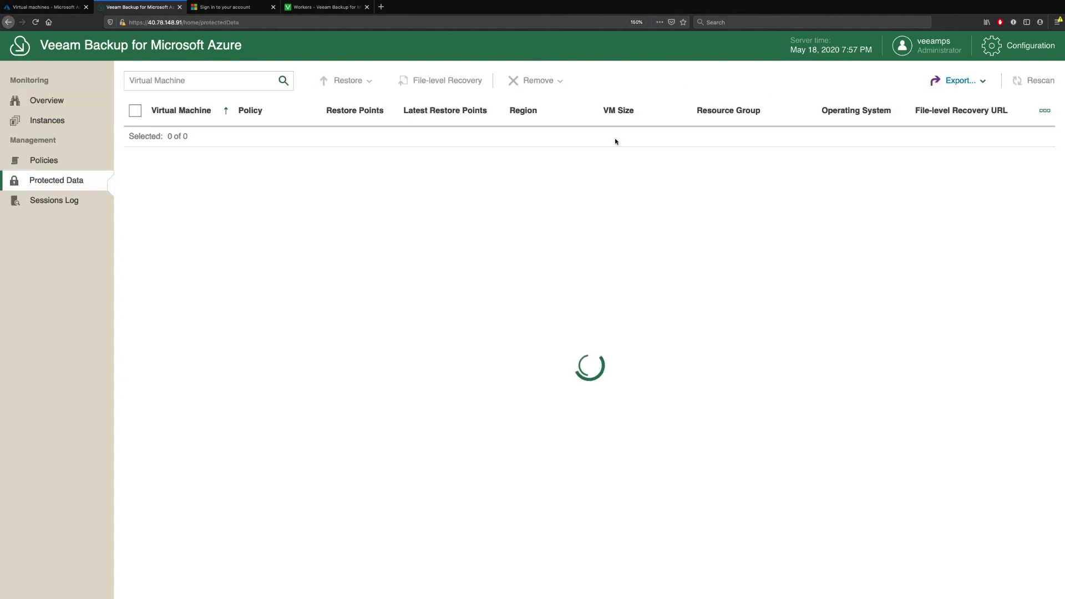